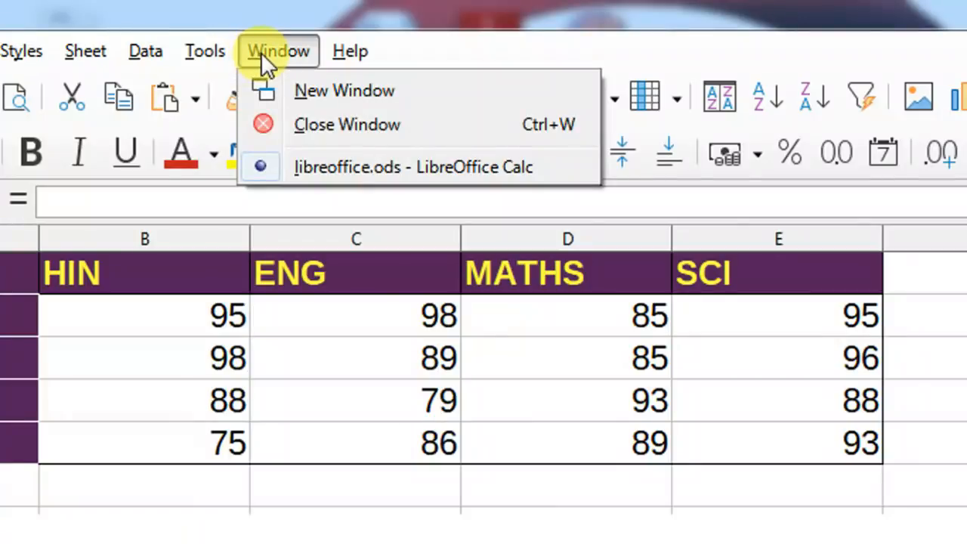
Open the Data menu over the student marks and product tables.
mouse_move(325, 60)
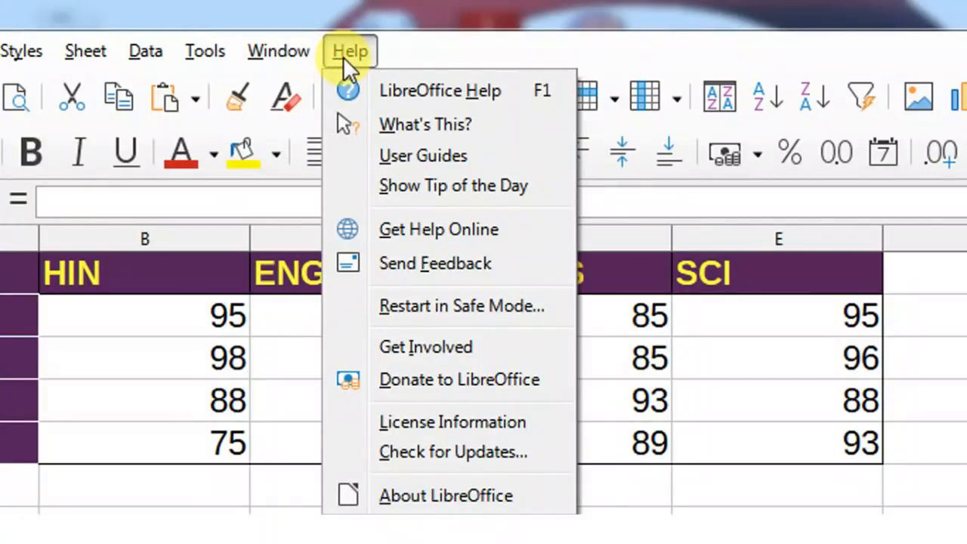
mouse_move(206, 53)
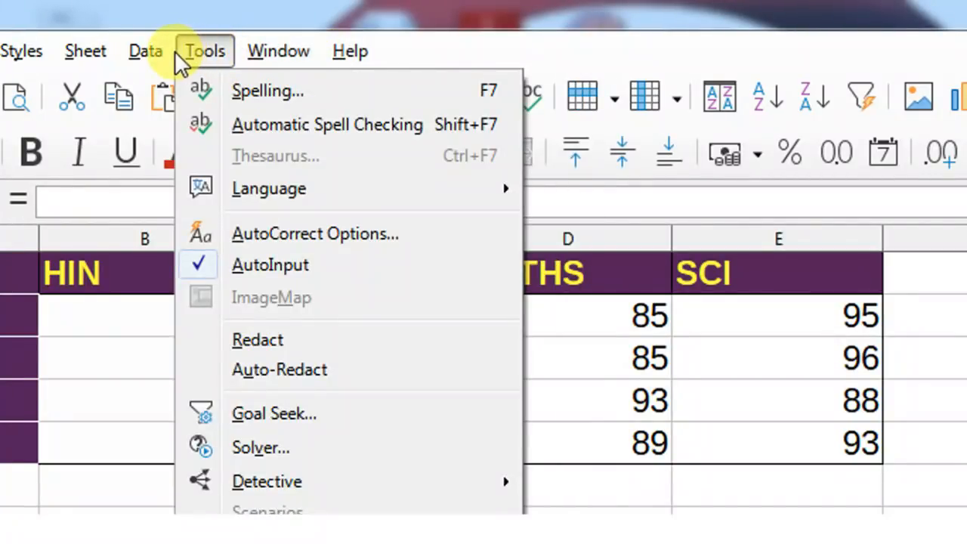
mouse_move(156, 54)
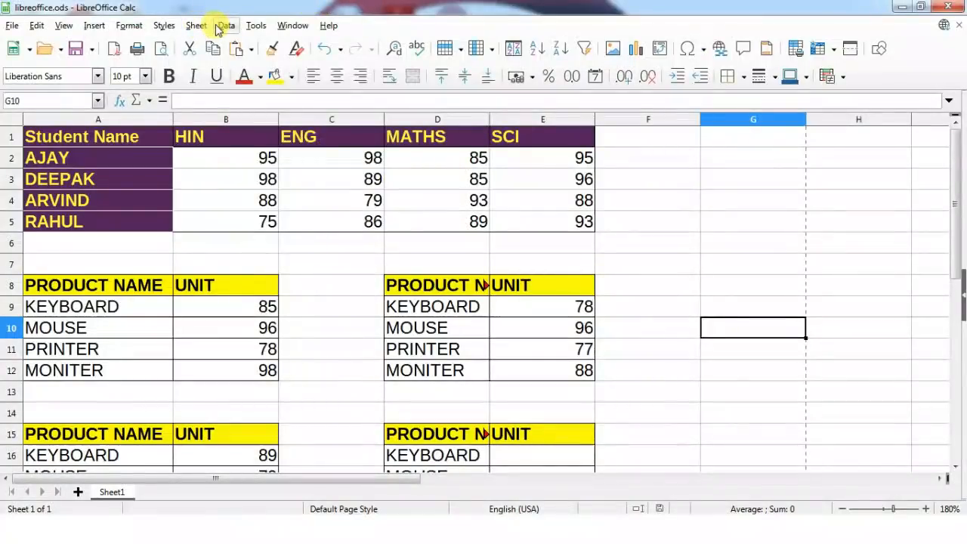
left_click(223, 26)
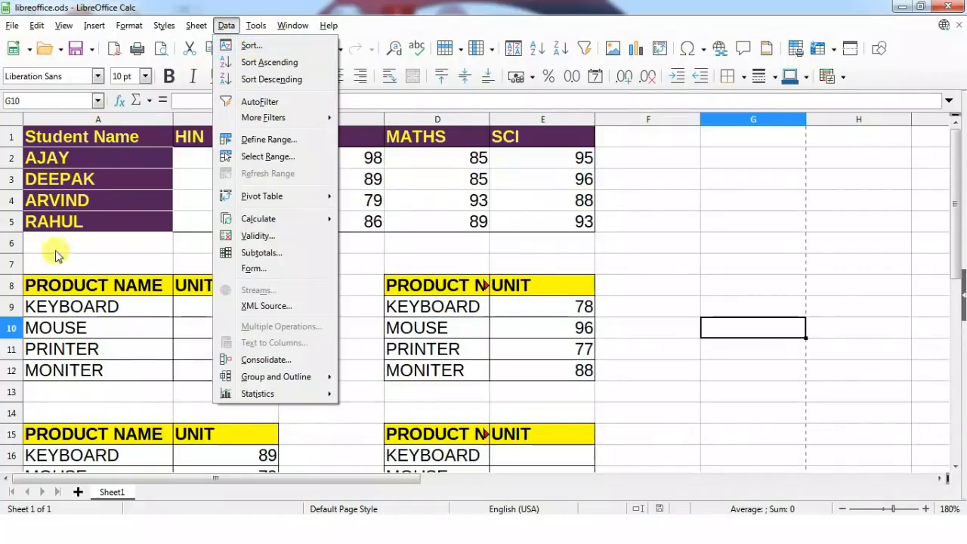
Sort only the names in A2:A5 ascending by Column A, leaving the marks in place.
left_click(129, 241)
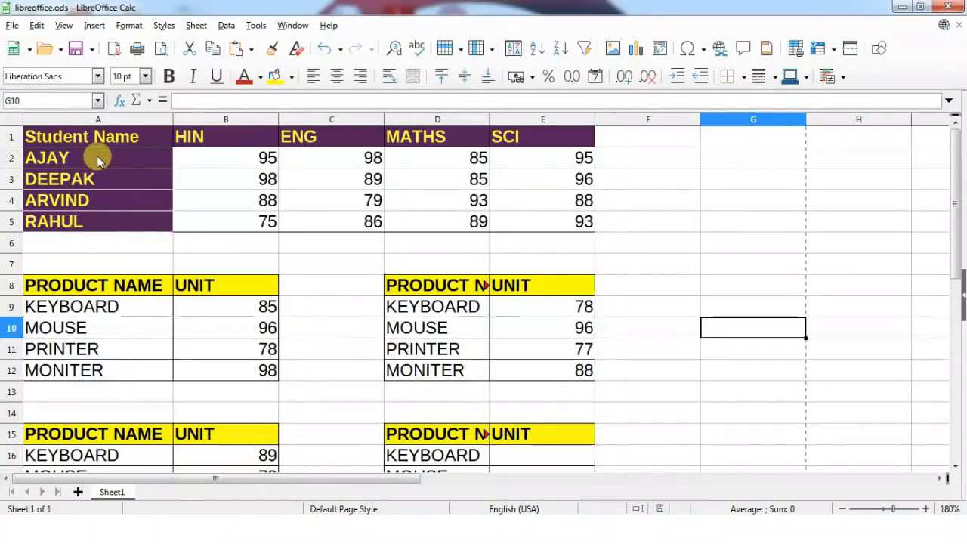
left_click_drag(97, 155, 97, 219)
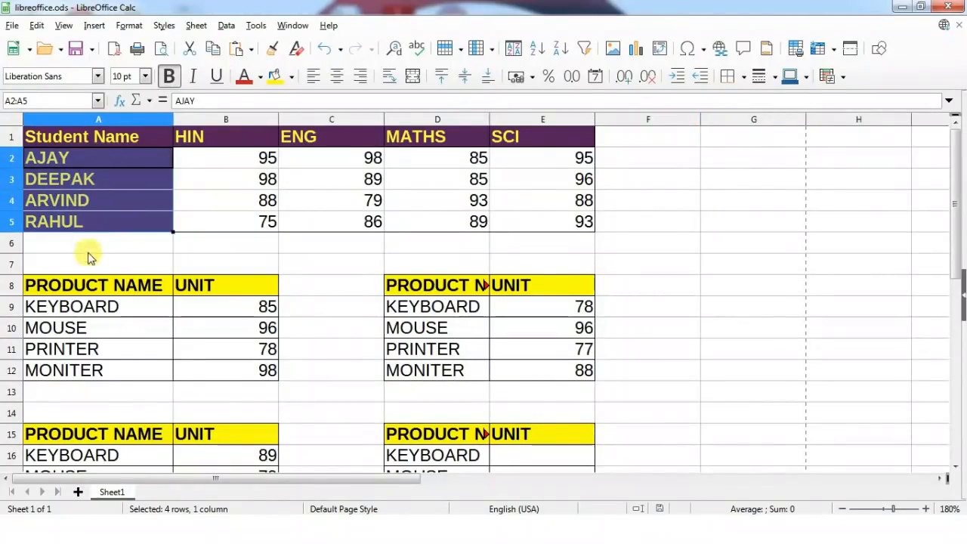
left_click(227, 25)
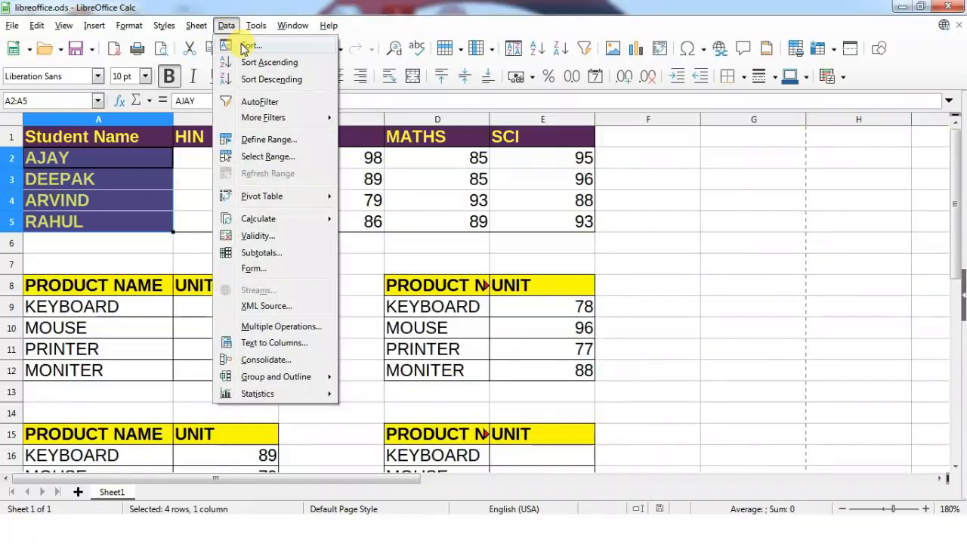
left_click(248, 46)
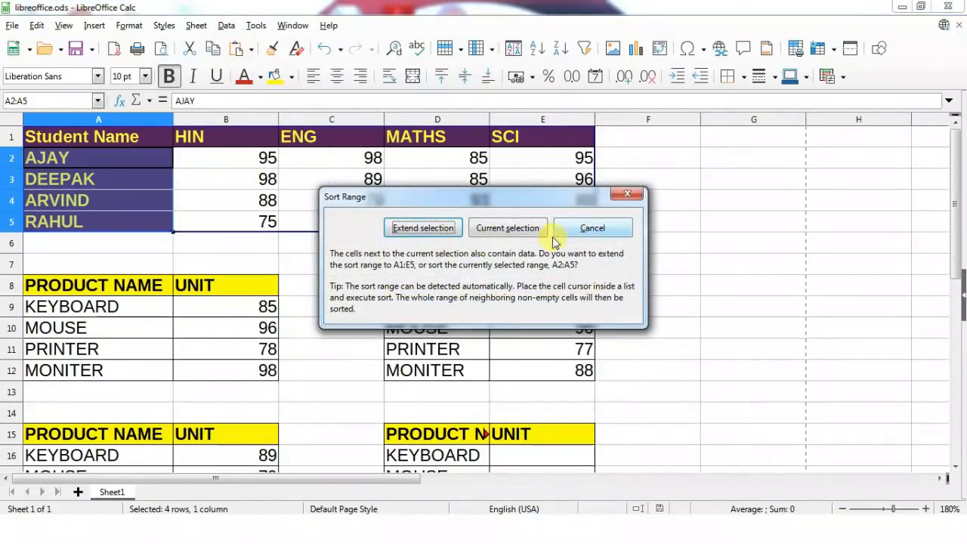
left_click(505, 228)
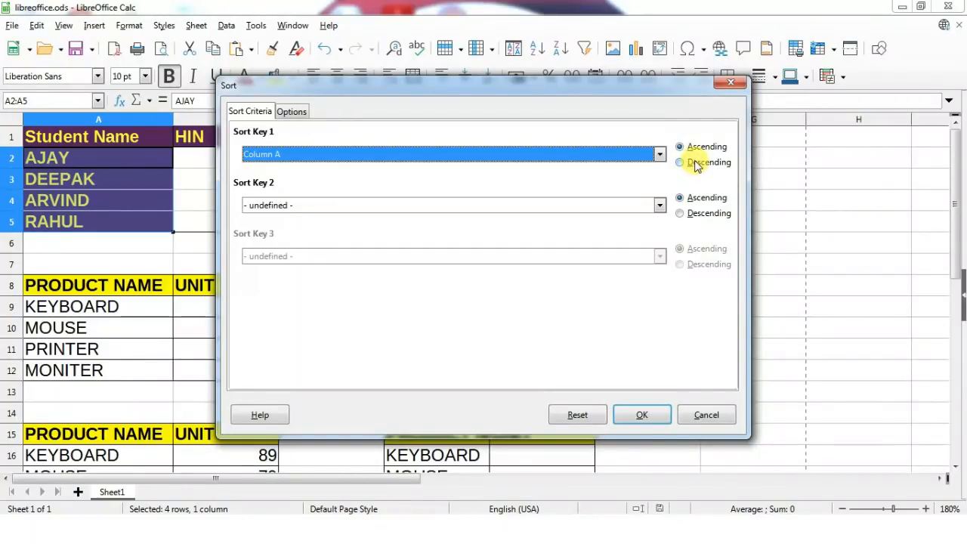
left_click(309, 155)
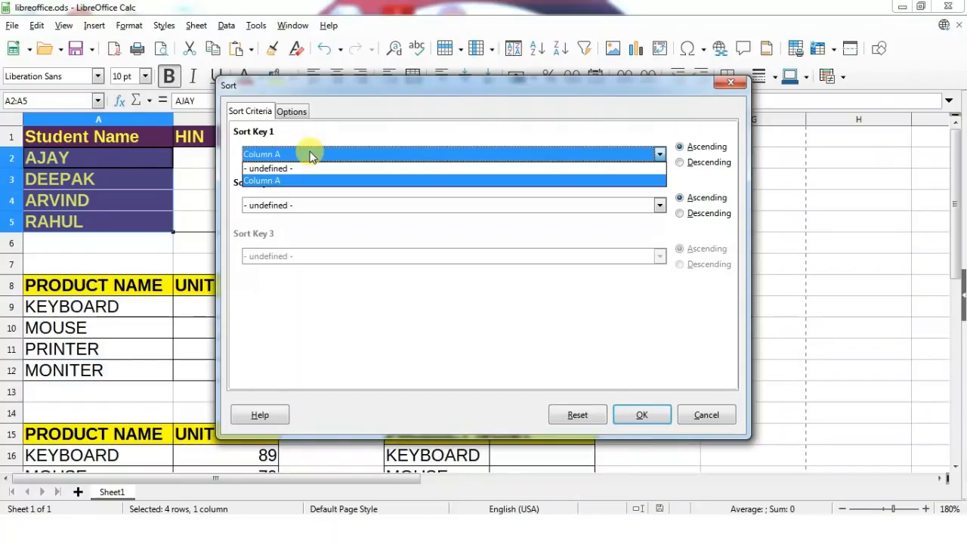
left_click(312, 178)
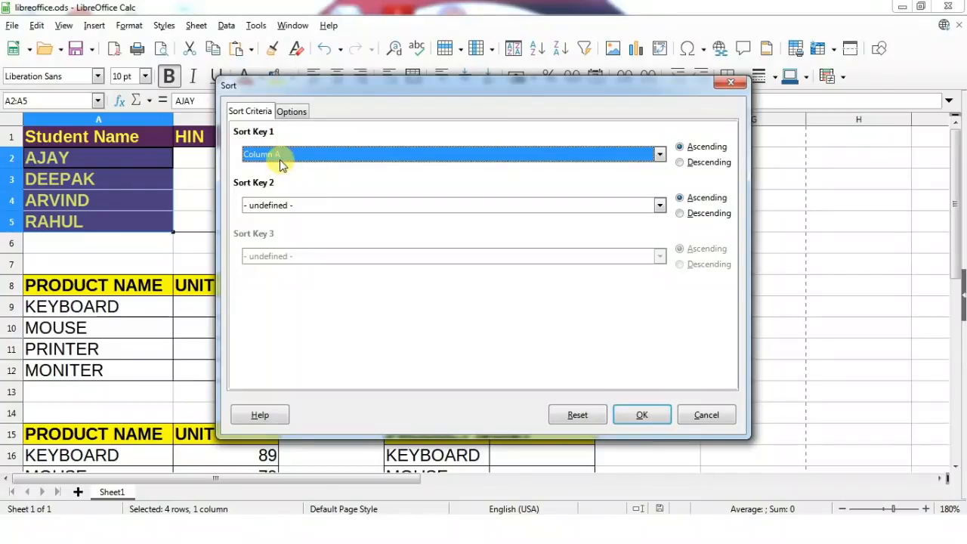
left_click(645, 415)
Re-sort only A2:A5 descending so the names run RAHUL, DEEPAK, ARVIND, AJAY.
left_click(117, 240)
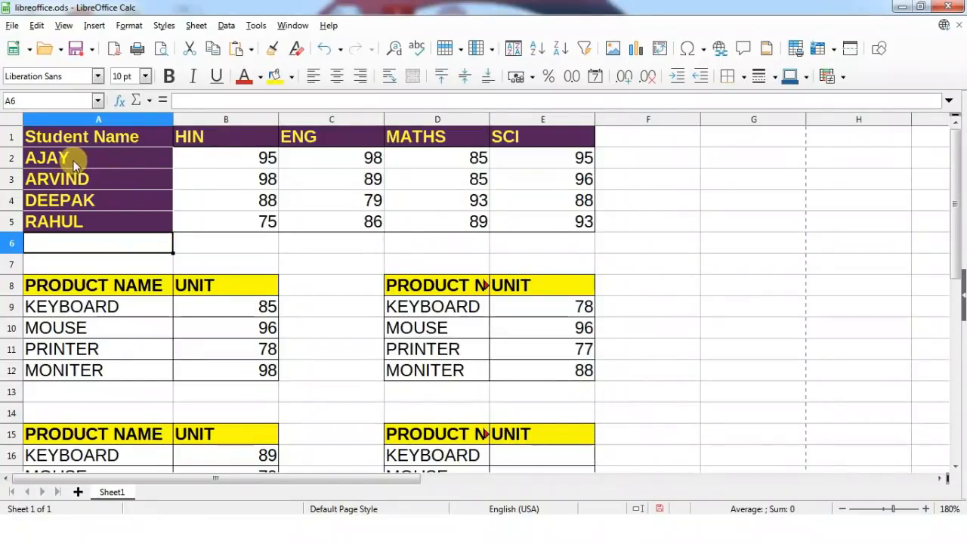
left_click_drag(71, 159, 81, 221)
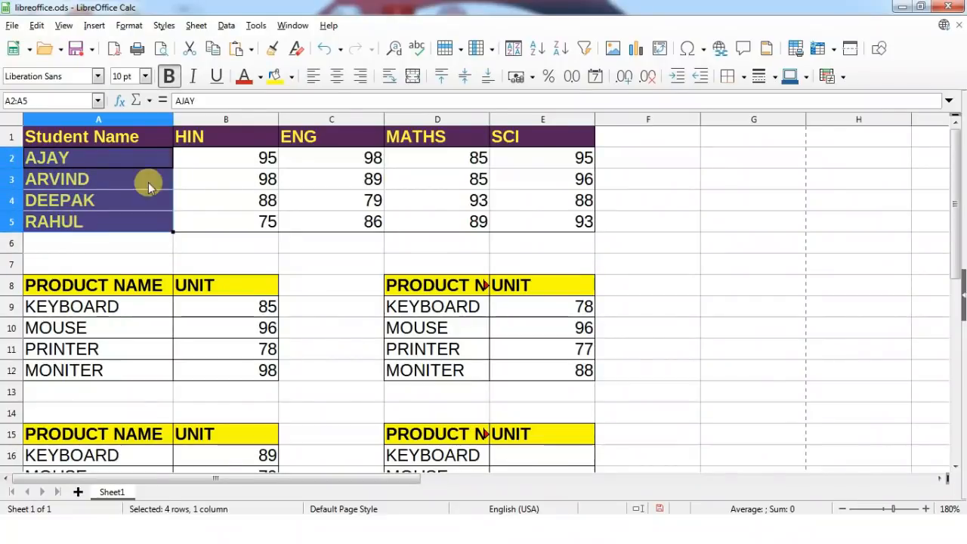
left_click(222, 29)
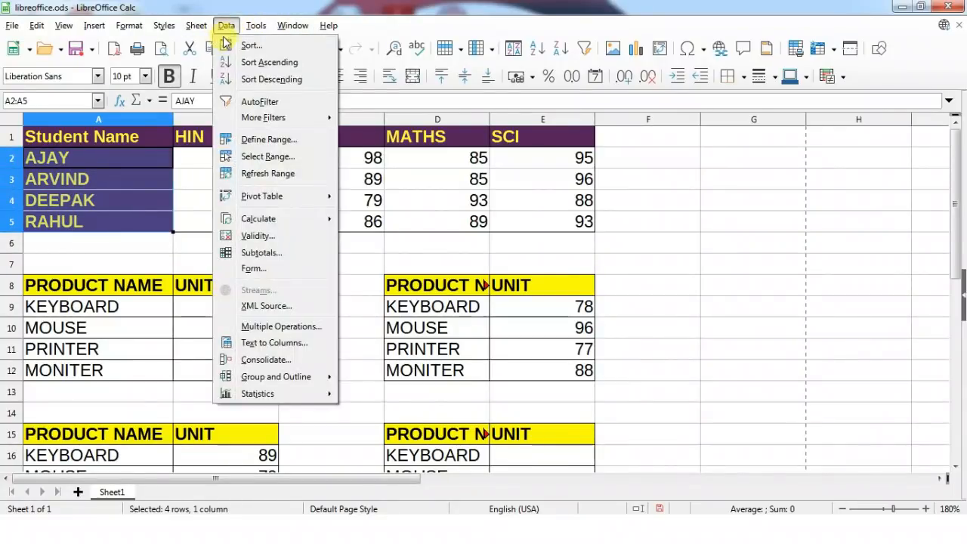
left_click(225, 44)
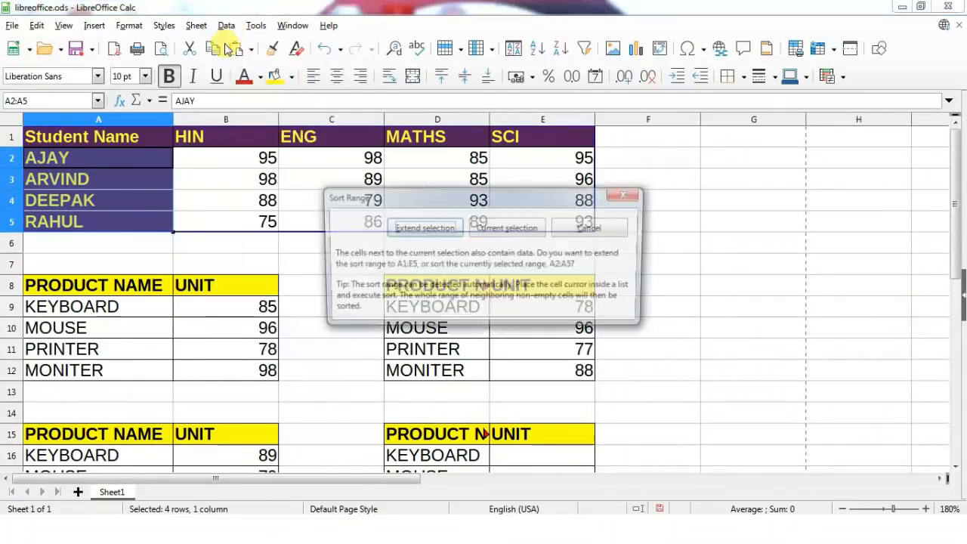
left_click(517, 228)
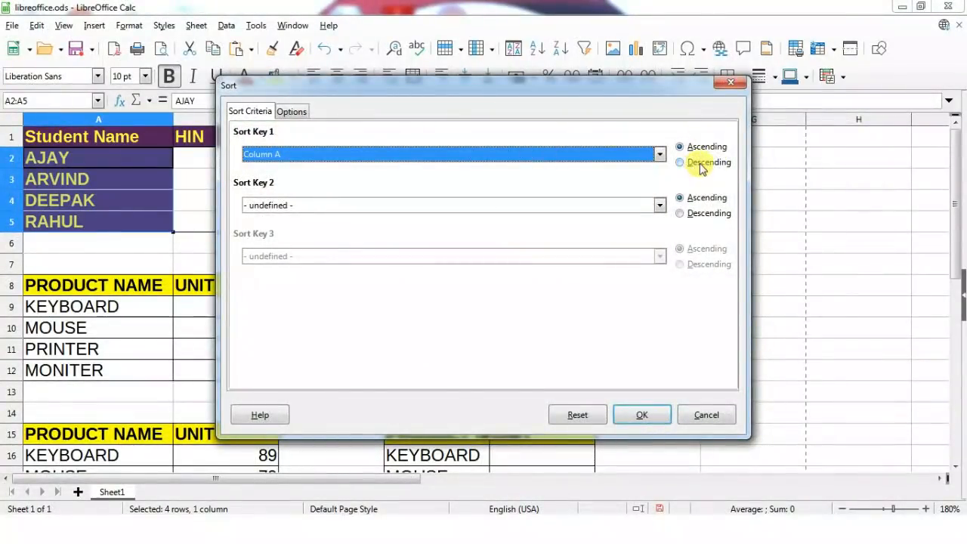
left_click(695, 166)
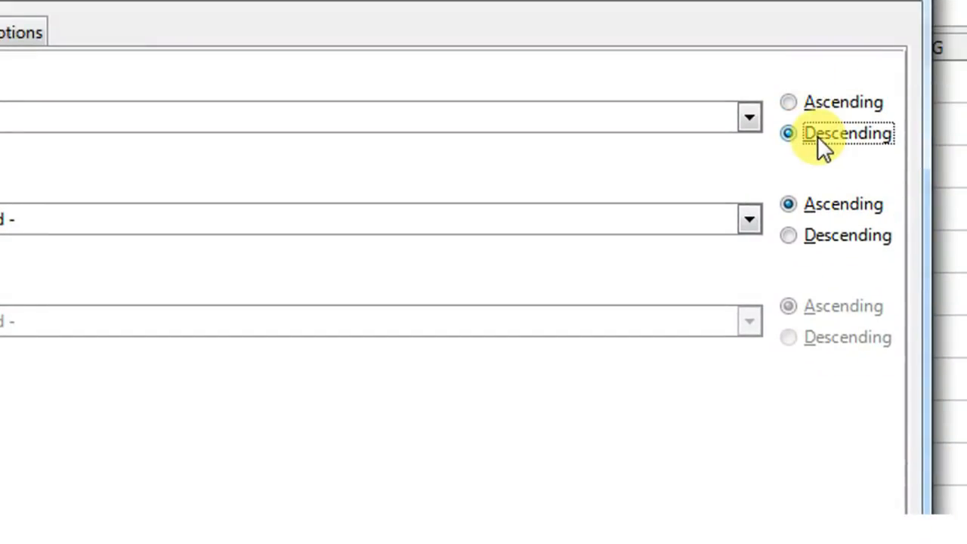
left_click(731, 470)
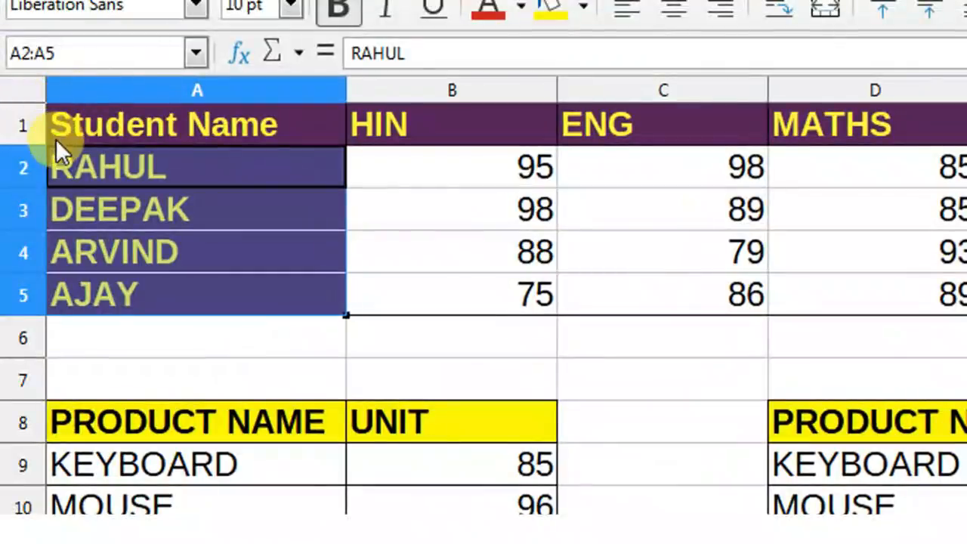
Select the marks table A1:E5 and switch on AutoFilter for its header row.
left_click(215, 198)
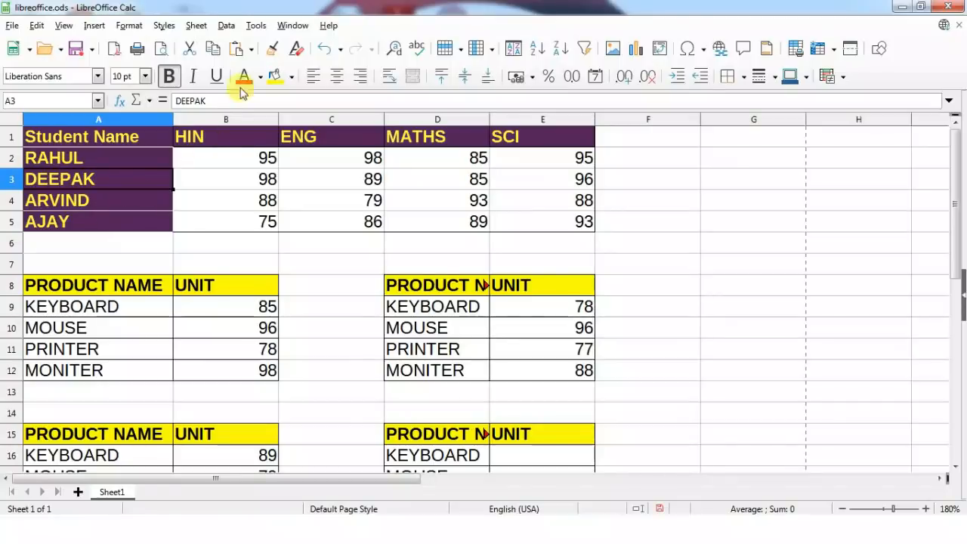
left_click(227, 25)
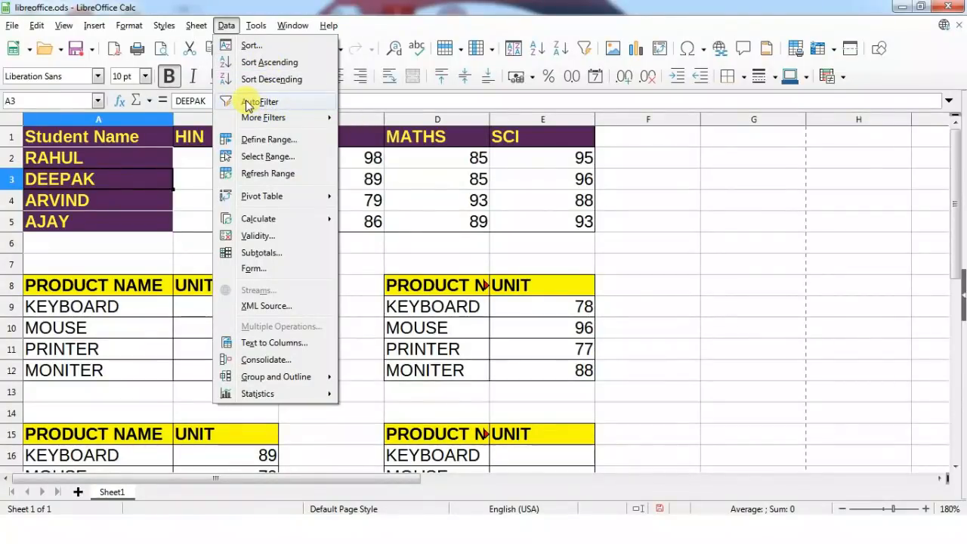
left_click(428, 214)
left_click_drag(129, 133, 533, 222)
left_click(228, 27)
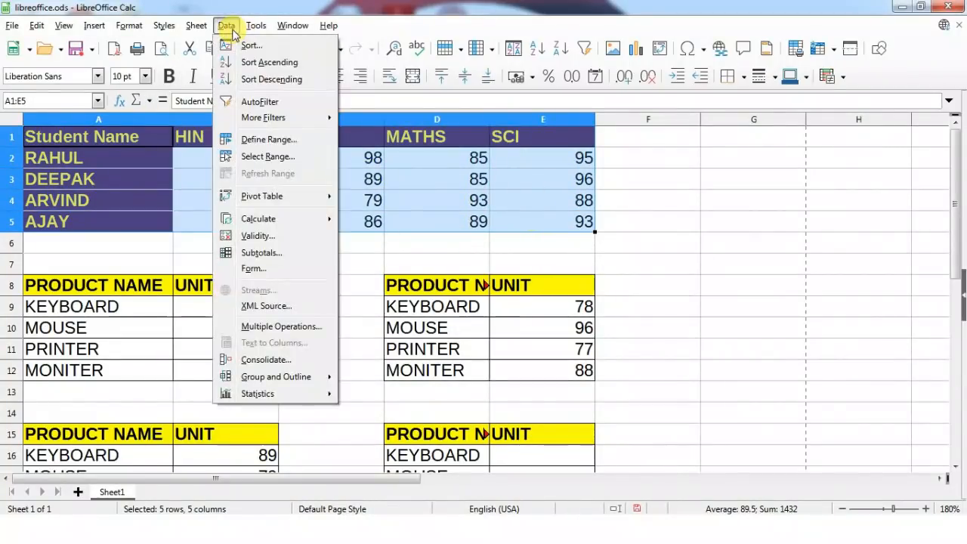
left_click(259, 101)
left_click(341, 215)
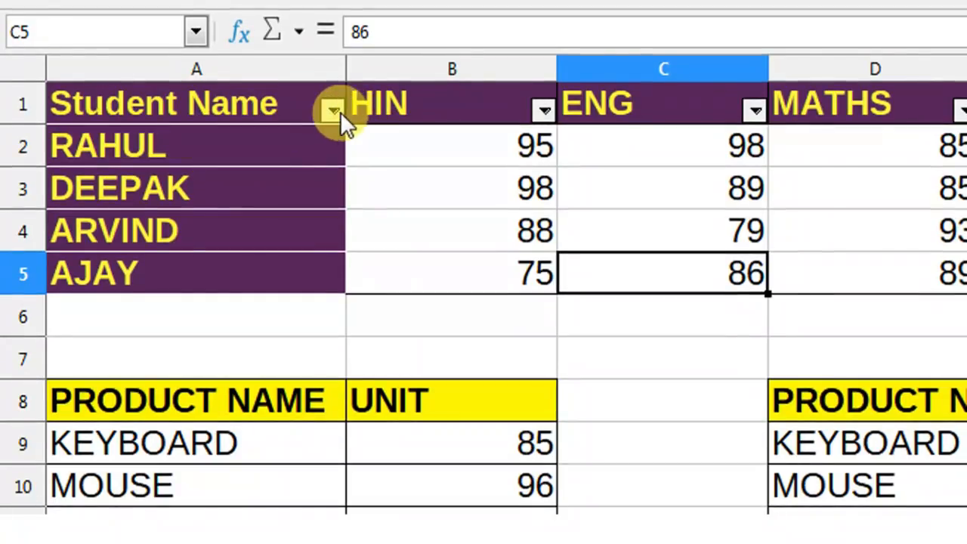
left_click(333, 110)
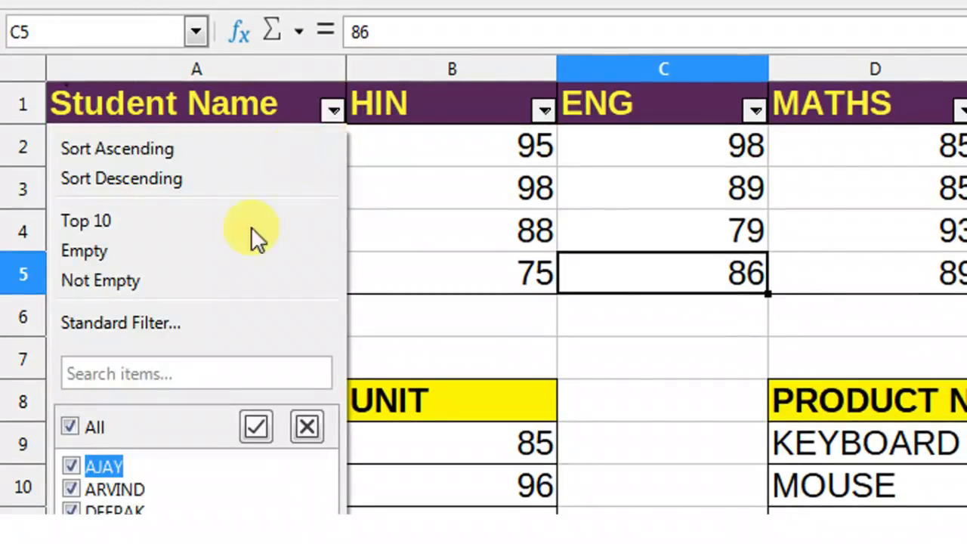
left_click(70, 426)
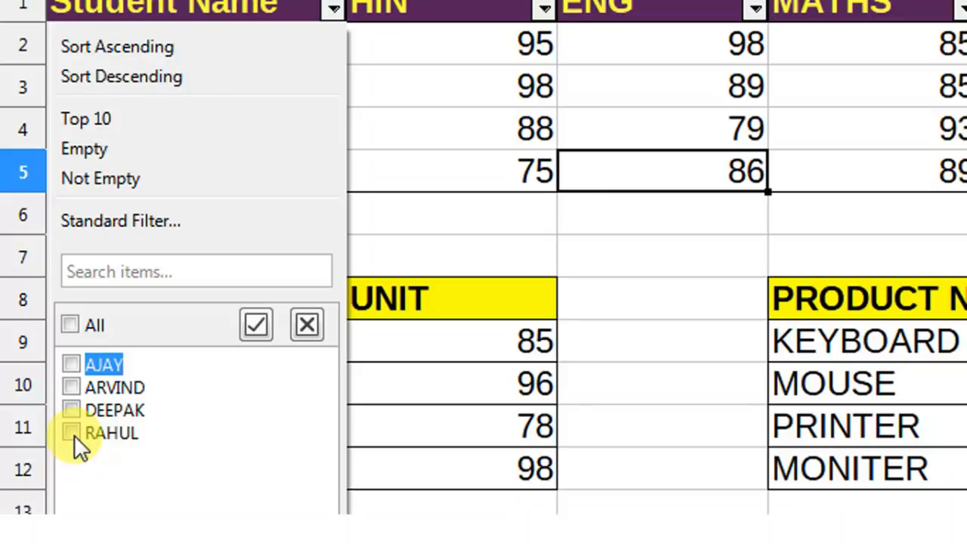
left_click(73, 433)
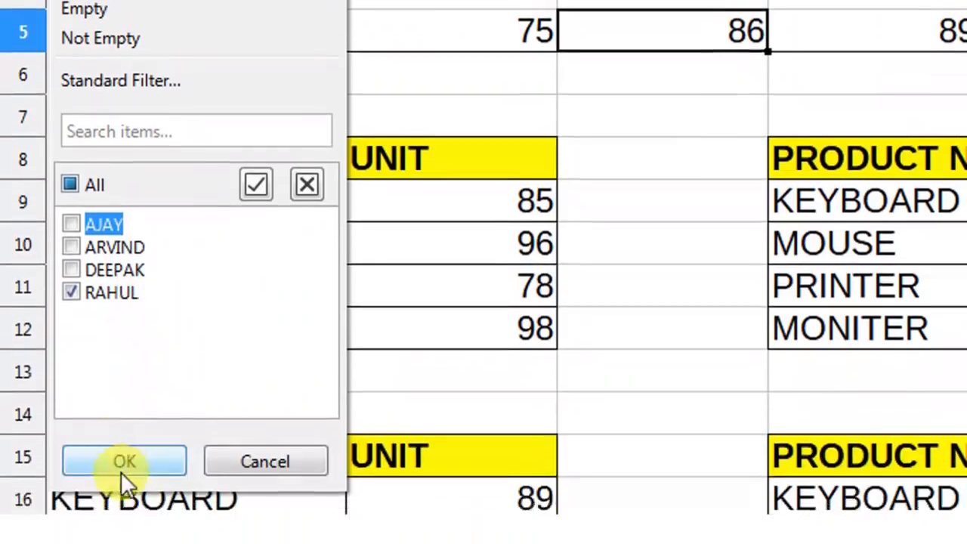
left_click(126, 462)
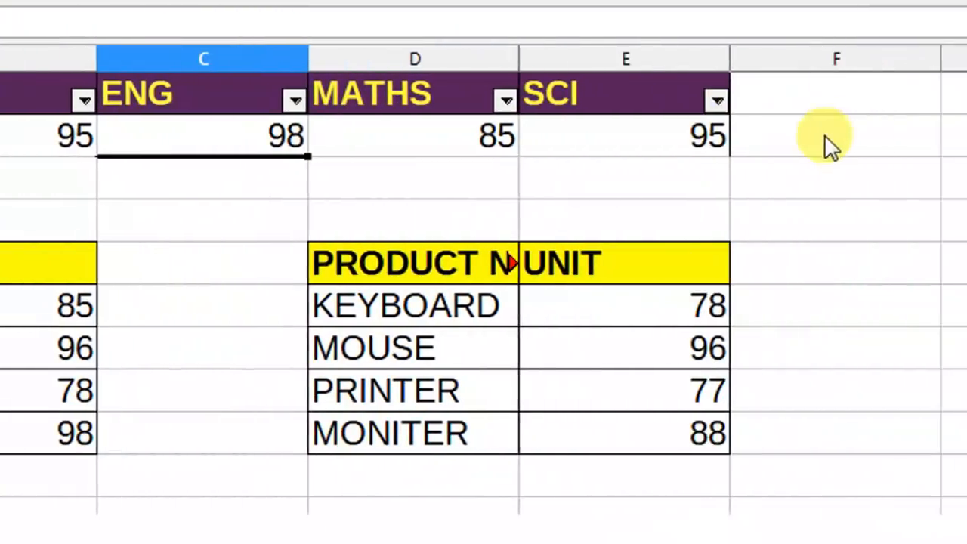
left_click(814, 172)
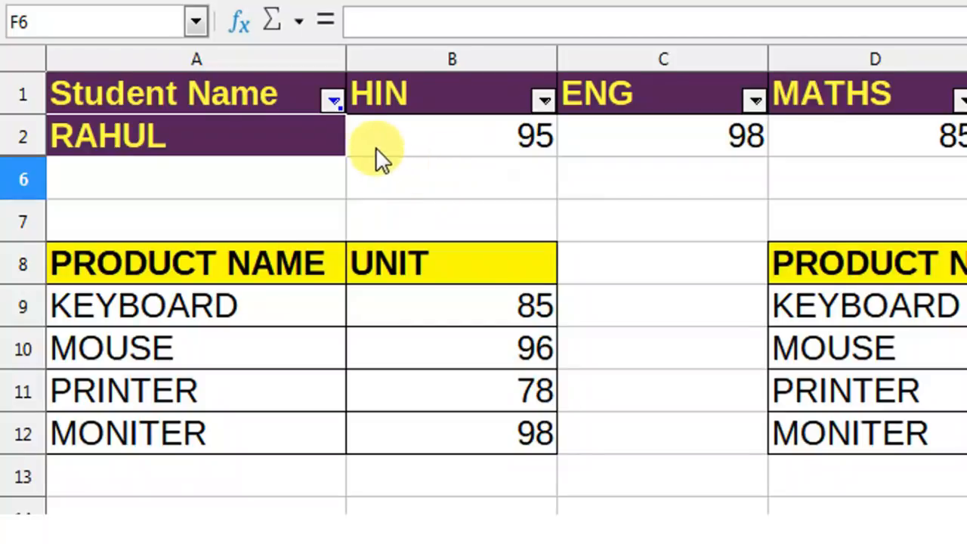
left_click(333, 99)
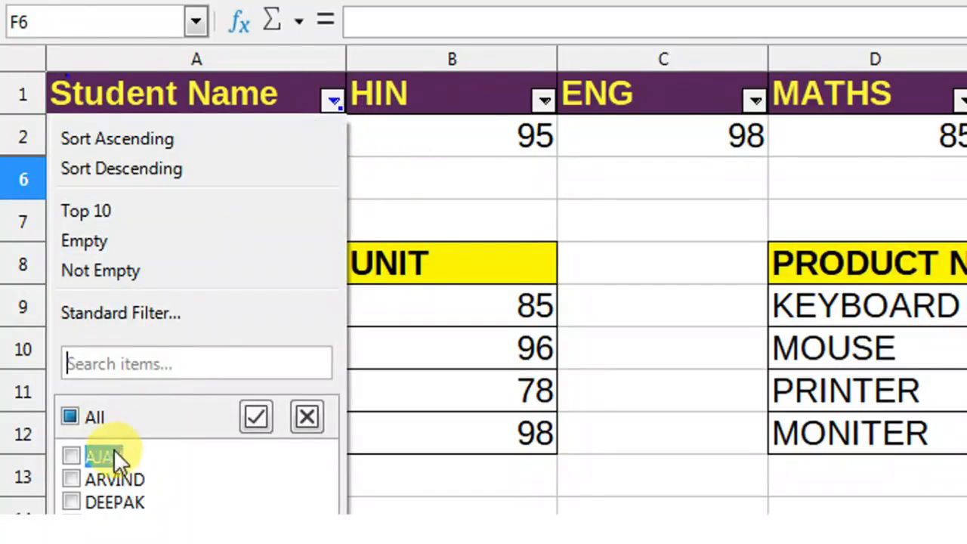
left_click(89, 418)
left_click(151, 472)
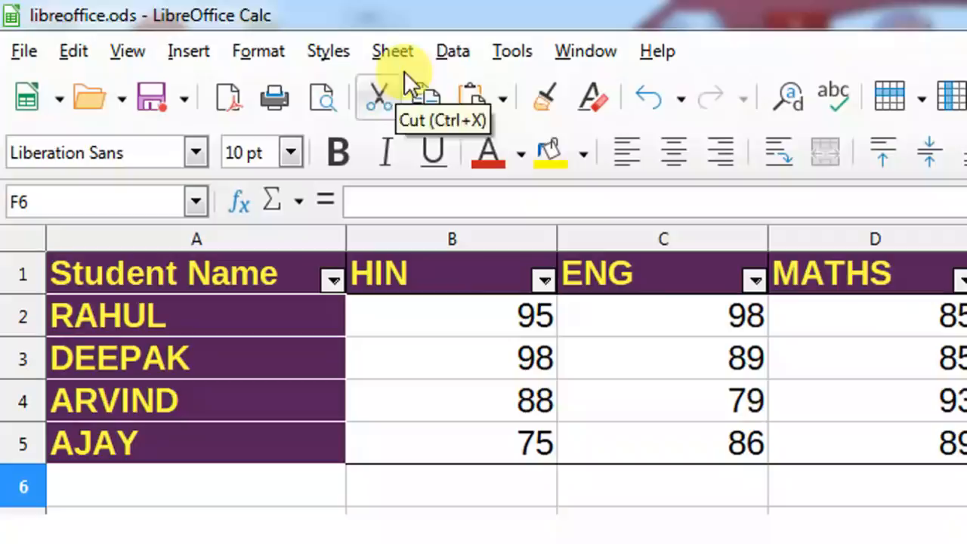
left_click(454, 50)
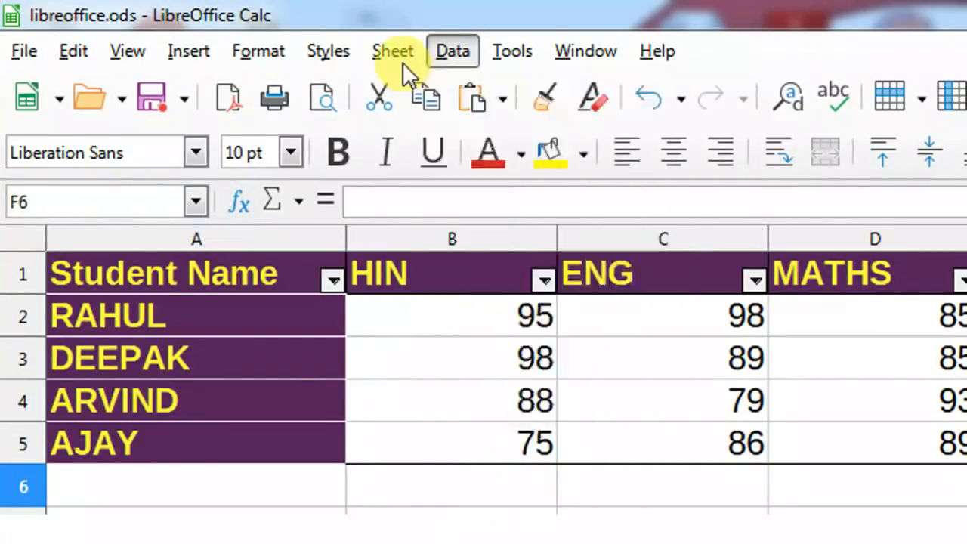
Browse the Sheet menu items such as Named Ranges and Expressions, then move to Data.
left_click(403, 62)
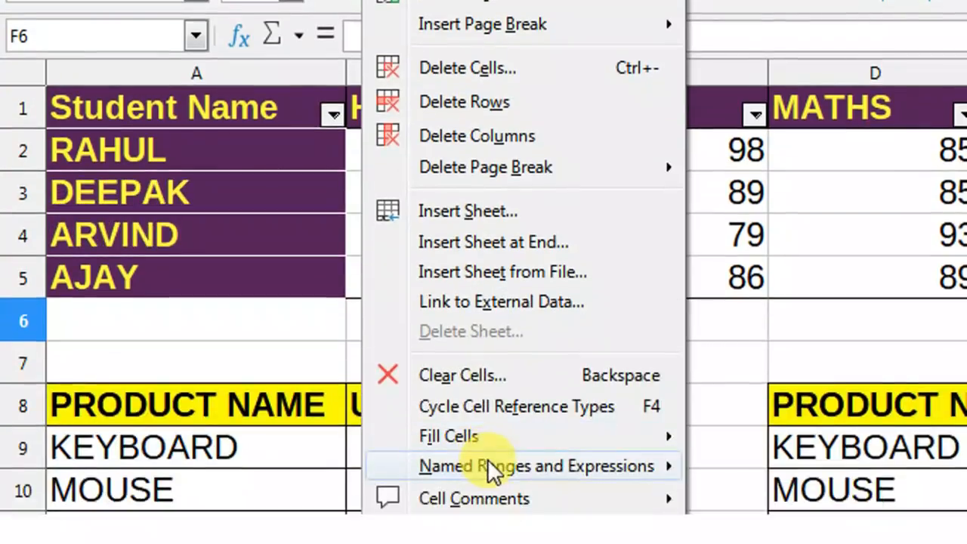
mouse_move(471, 460)
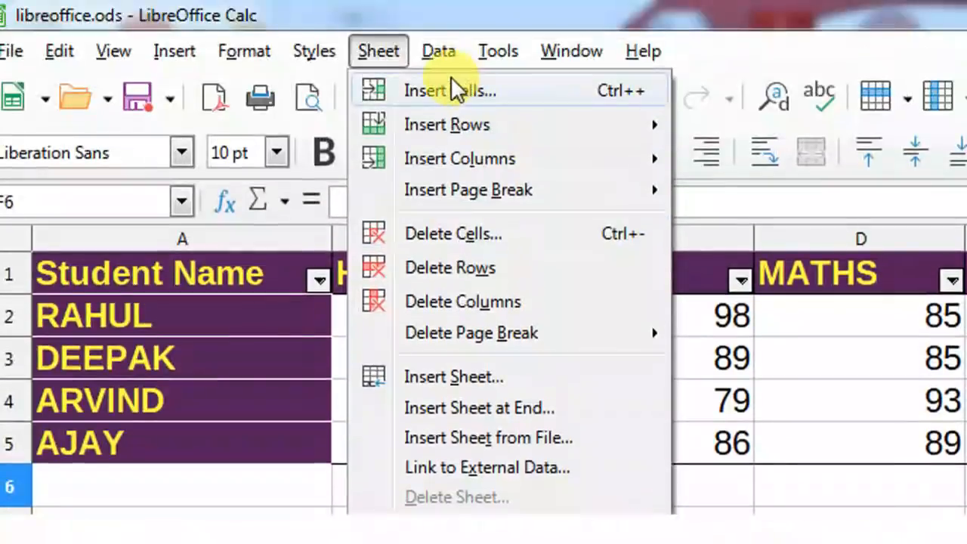
mouse_move(442, 54)
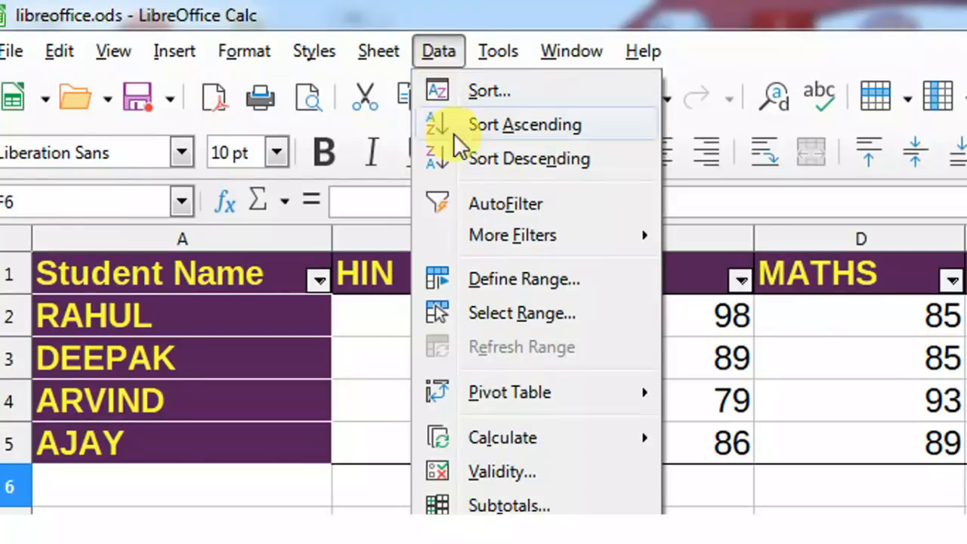
mouse_move(494, 390)
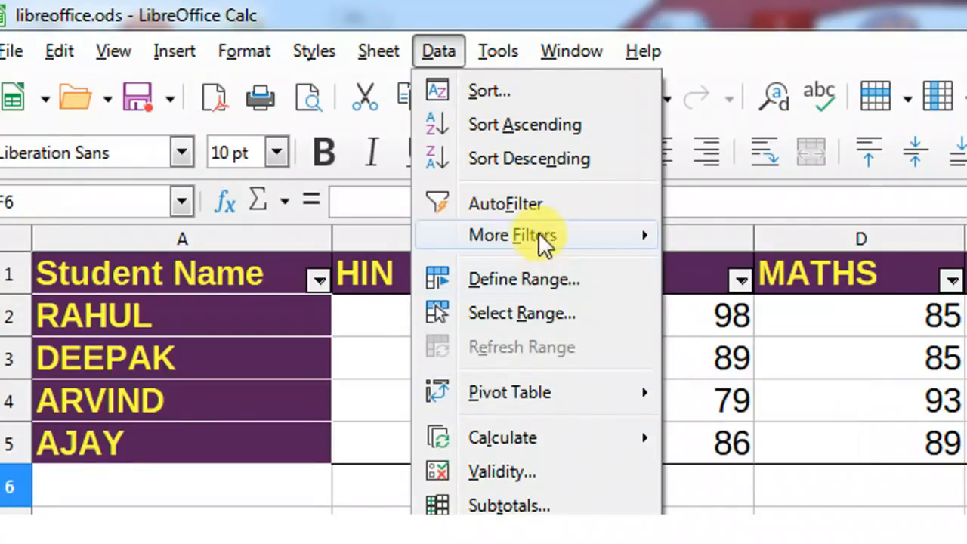
left_click(188, 47)
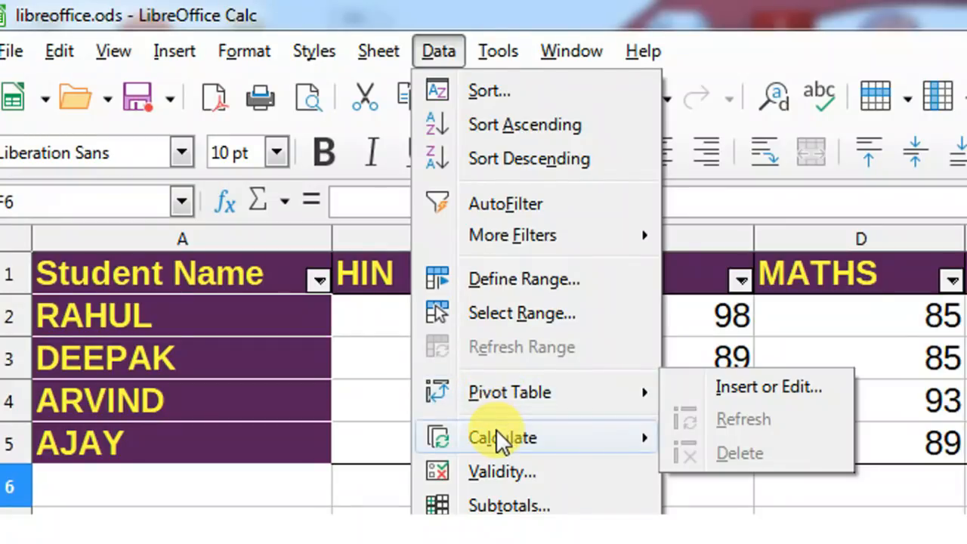
mouse_move(495, 437)
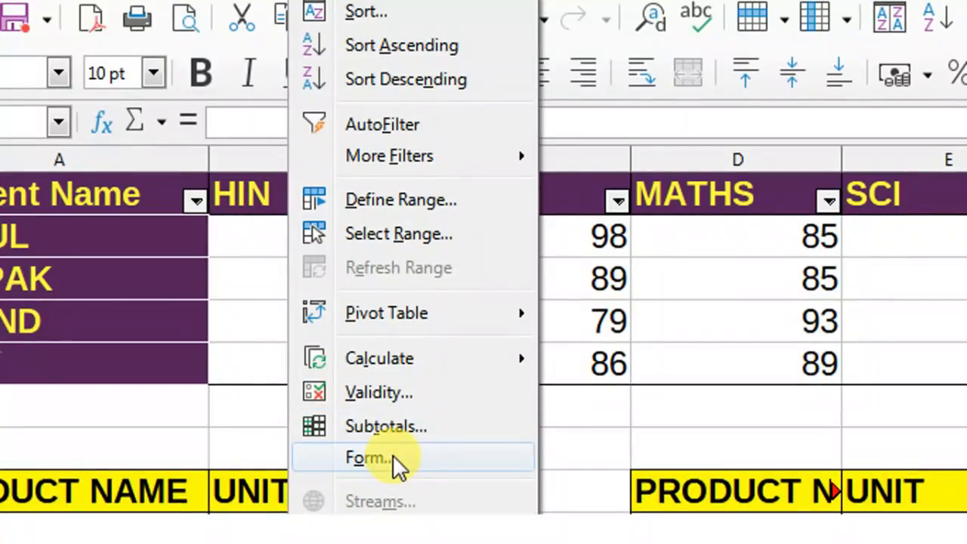
left_click(393, 455)
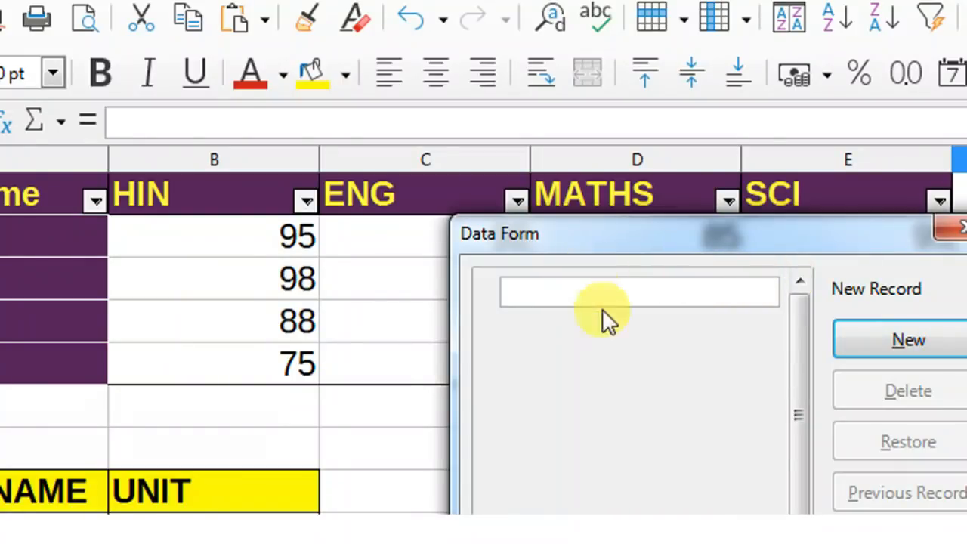
left_click(946, 228)
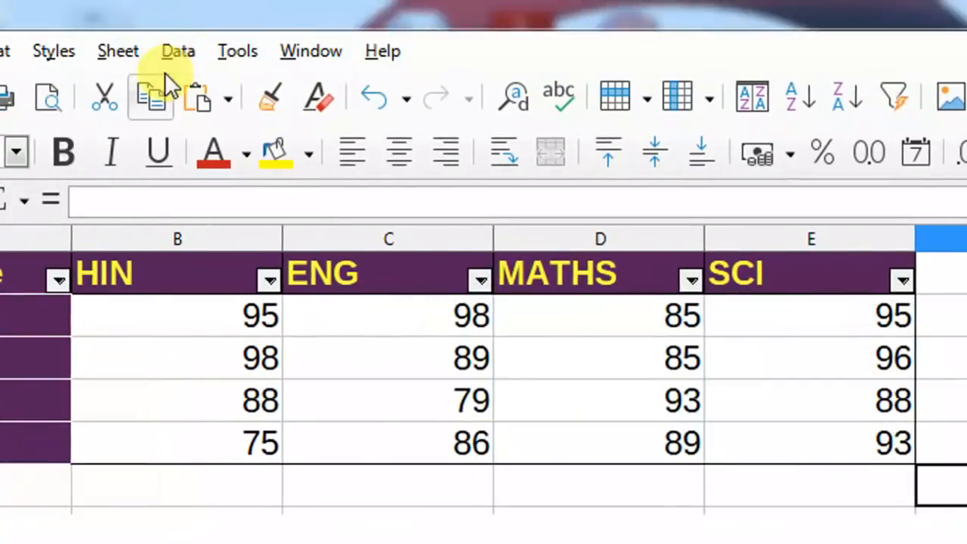
left_click(180, 51)
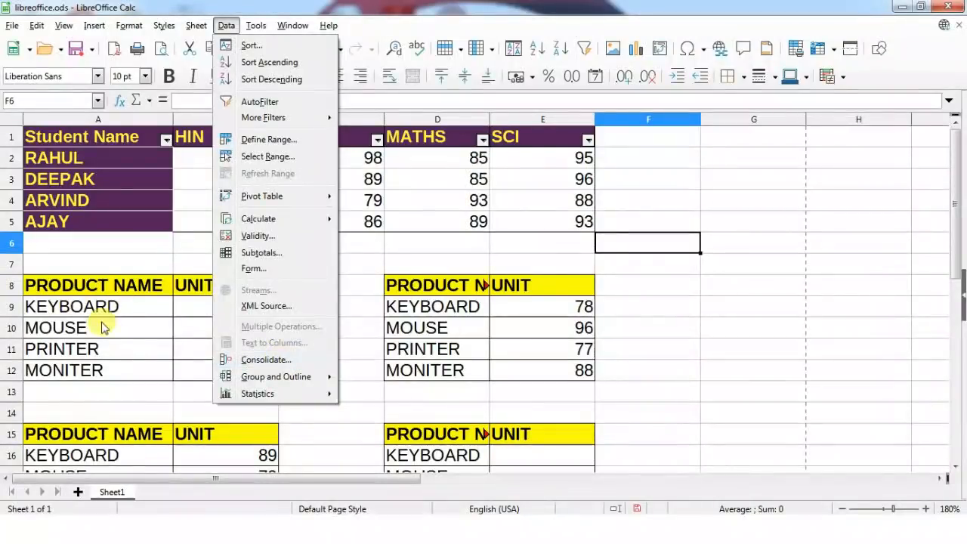
Scroll to the empty UNIT cells E16:E19 and make E16 the results cell.
left_click(101, 325)
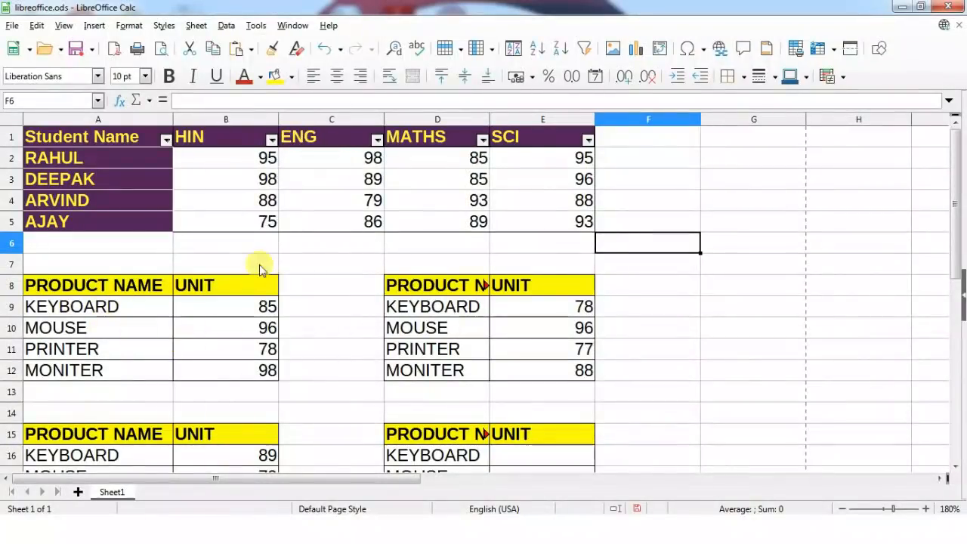
scroll(259, 269, "down", 2)
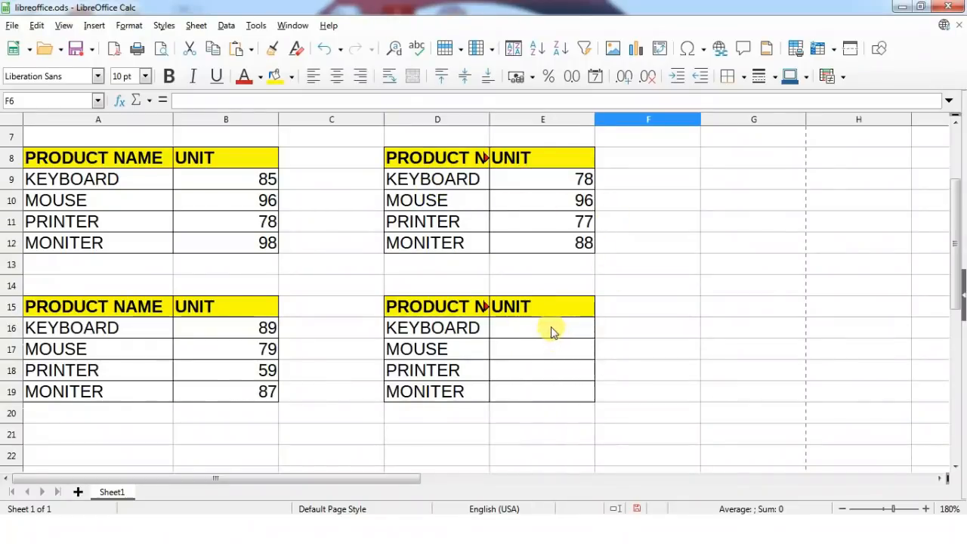
left_click_drag(552, 332, 554, 391)
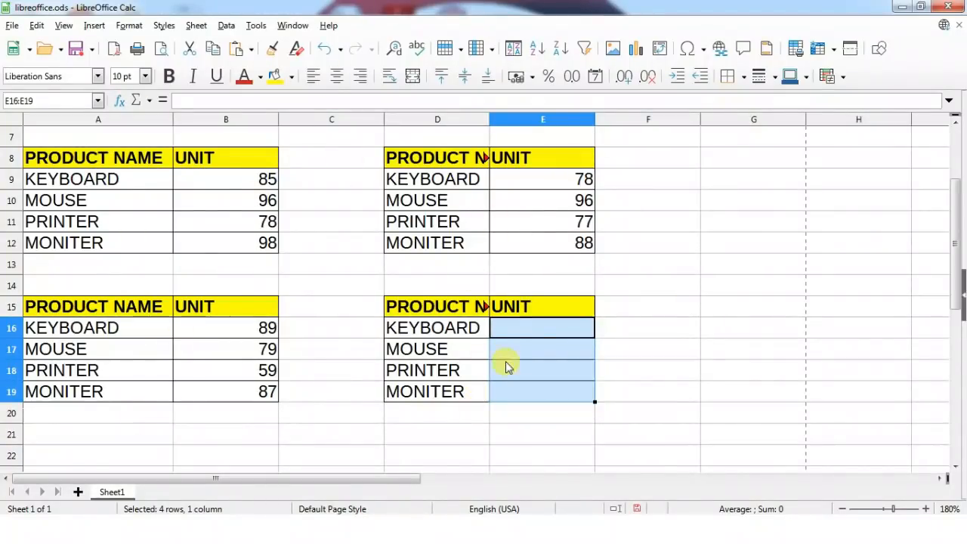
left_click(533, 328)
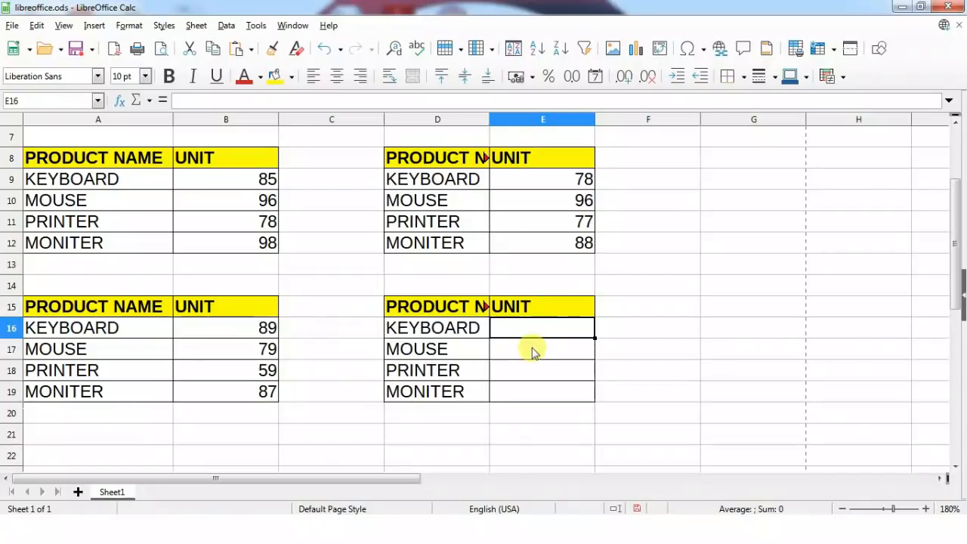
left_click(224, 25)
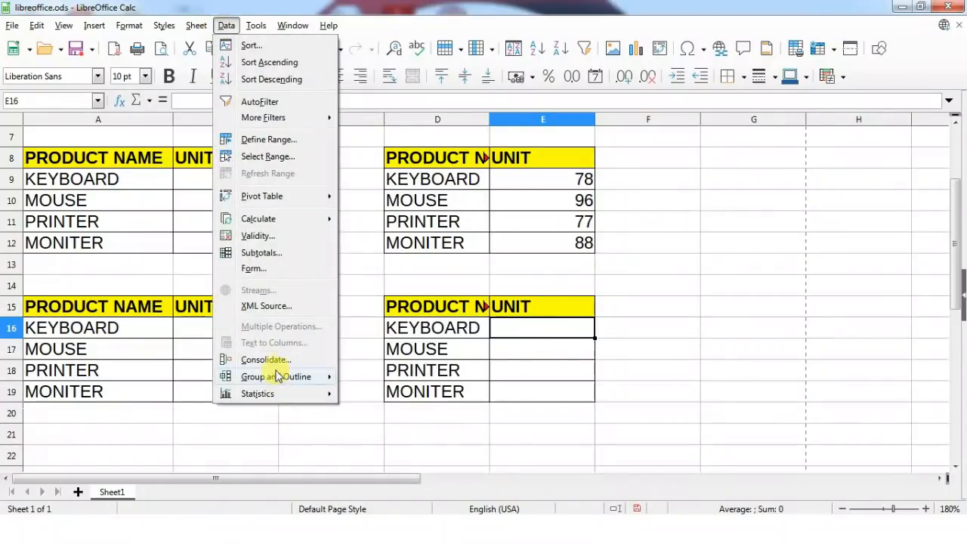
In Consolidate, keep Sum and add source ranges B9:B12, E9:E12 and B16:B19.
left_click(260, 359)
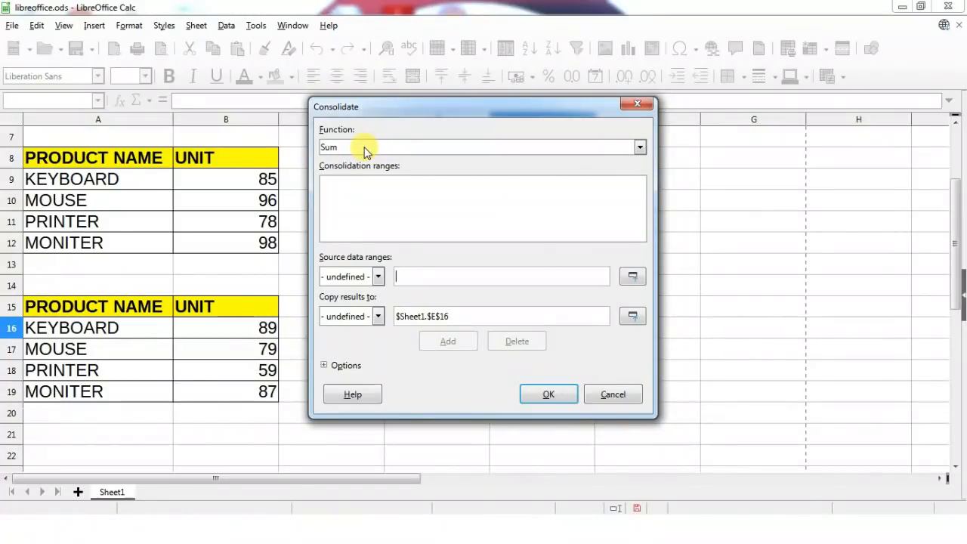
left_click(364, 150)
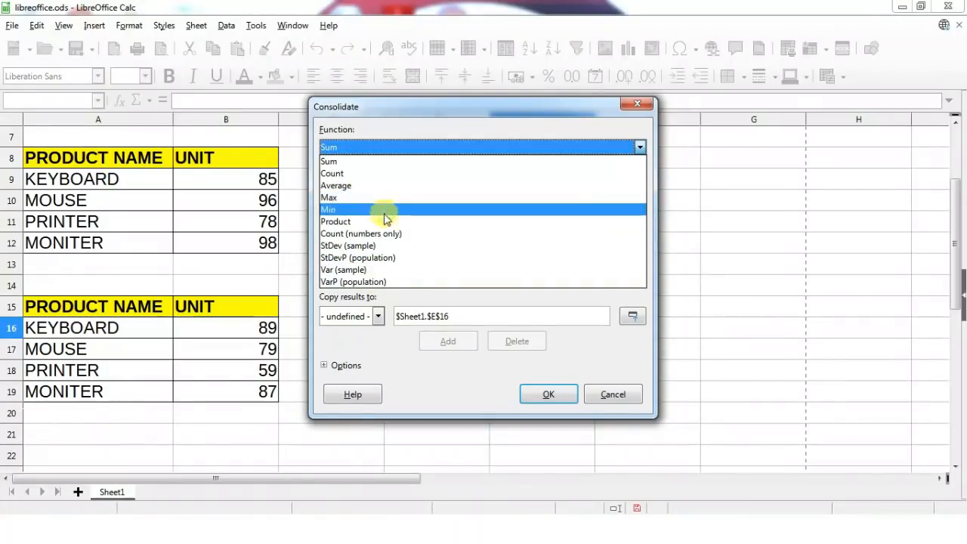
left_click(357, 155)
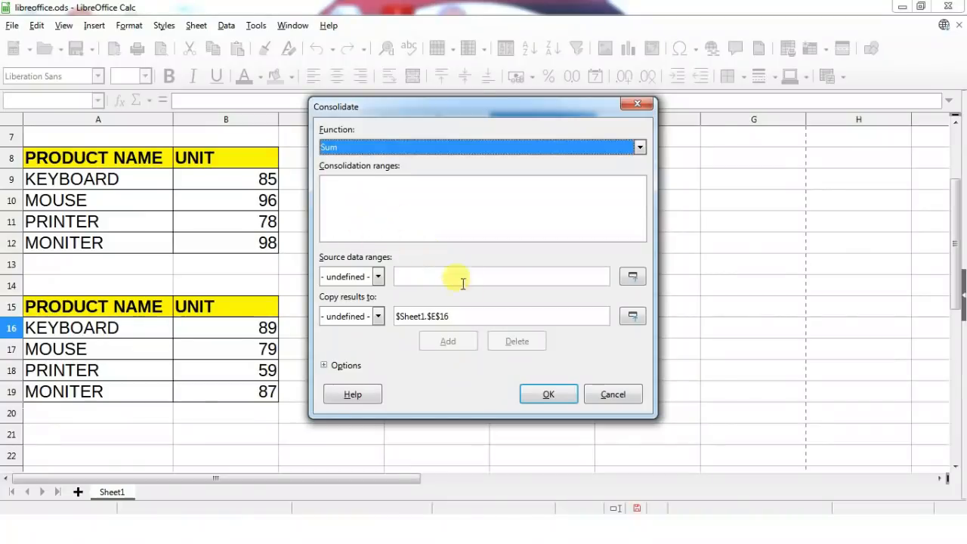
left_click(325, 189)
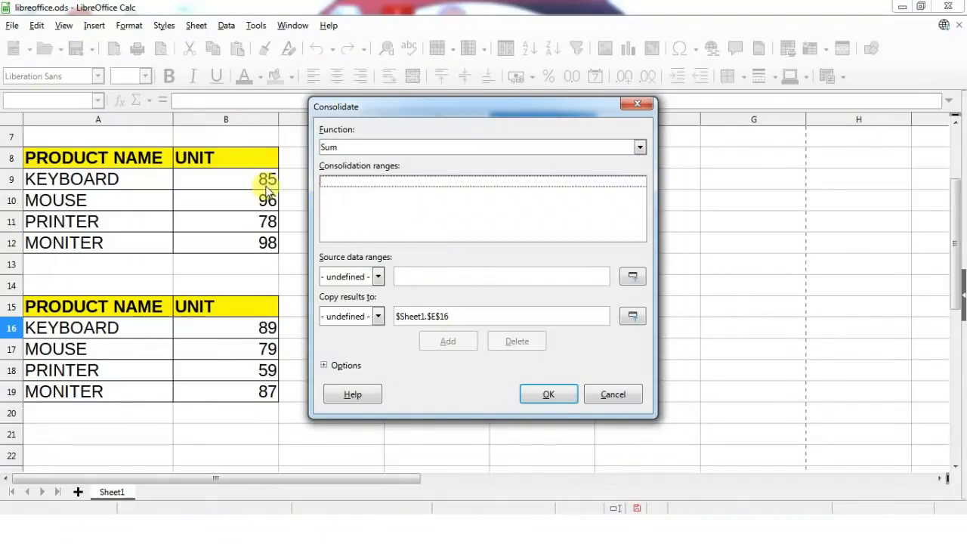
left_click_drag(266, 191, 254, 242)
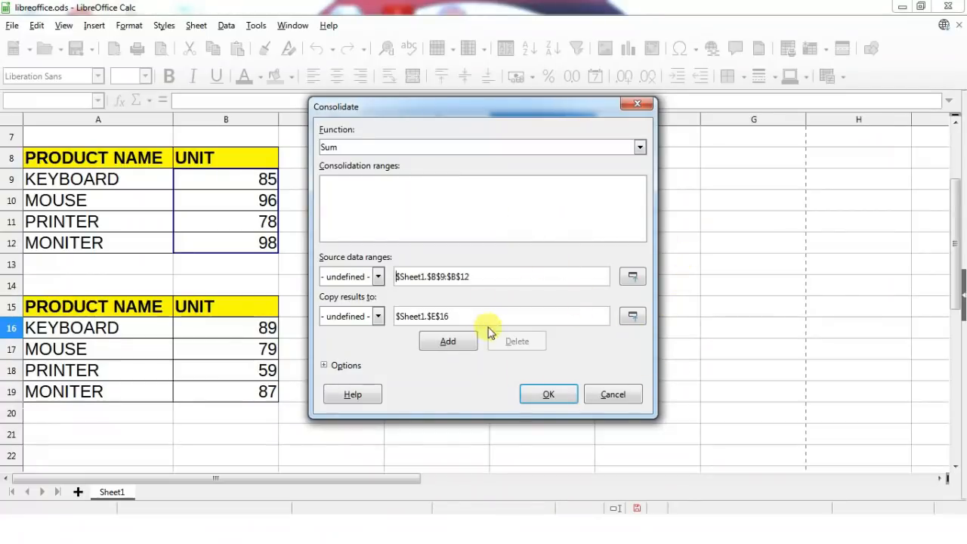
left_click(452, 341)
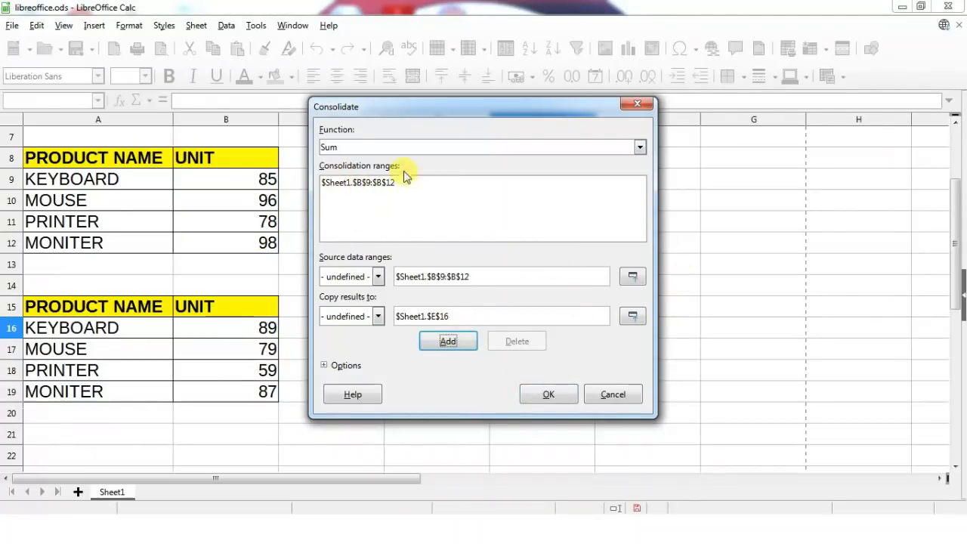
left_click_drag(367, 112, 698, 111)
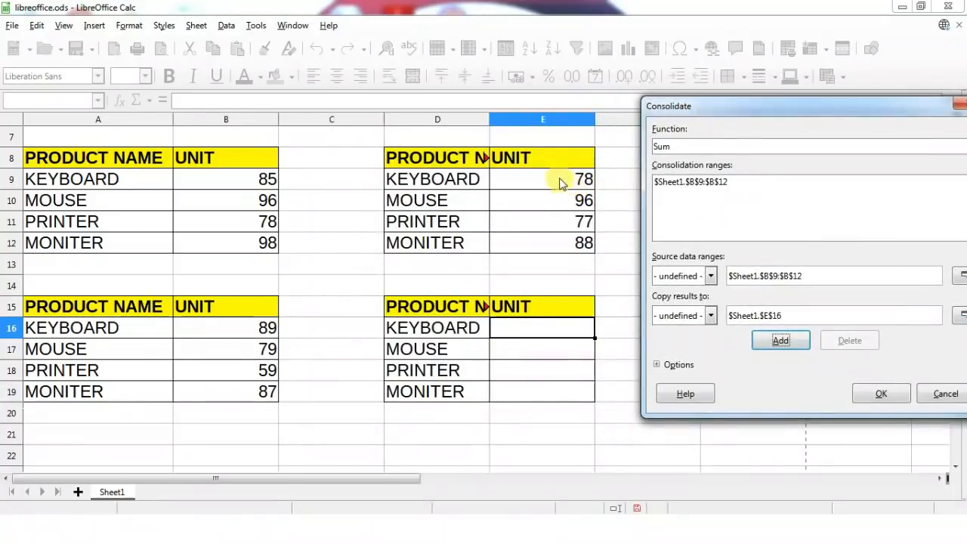
left_click_drag(562, 177, 556, 244)
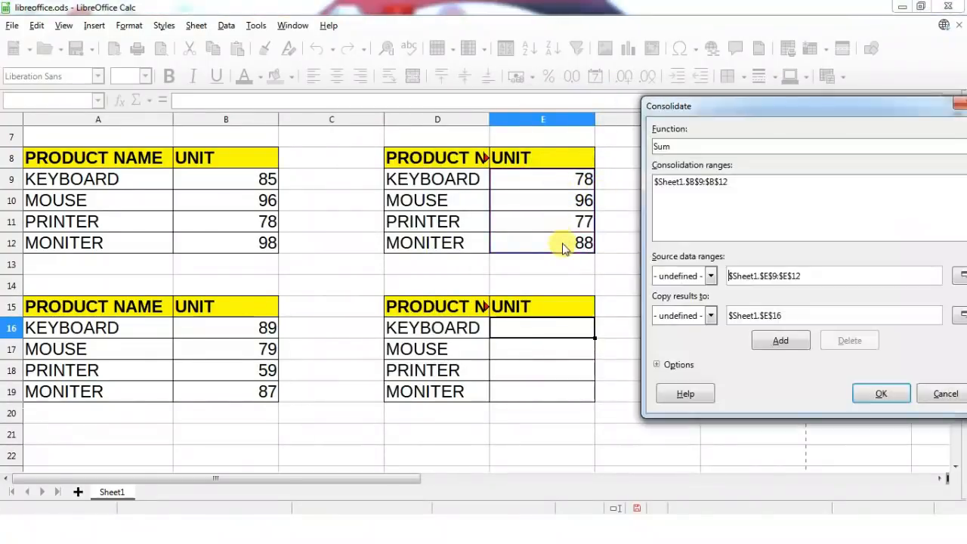
left_click(783, 341)
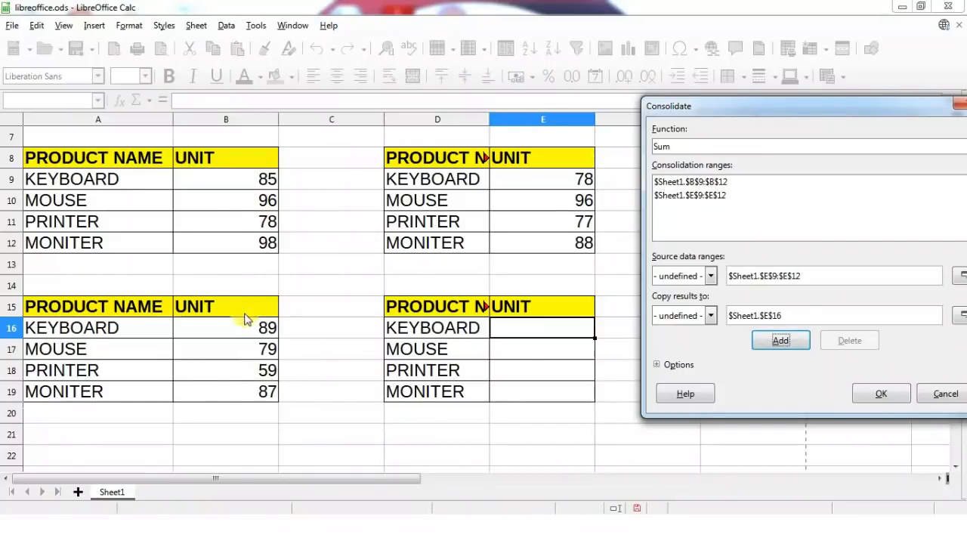
left_click_drag(244, 323, 242, 396)
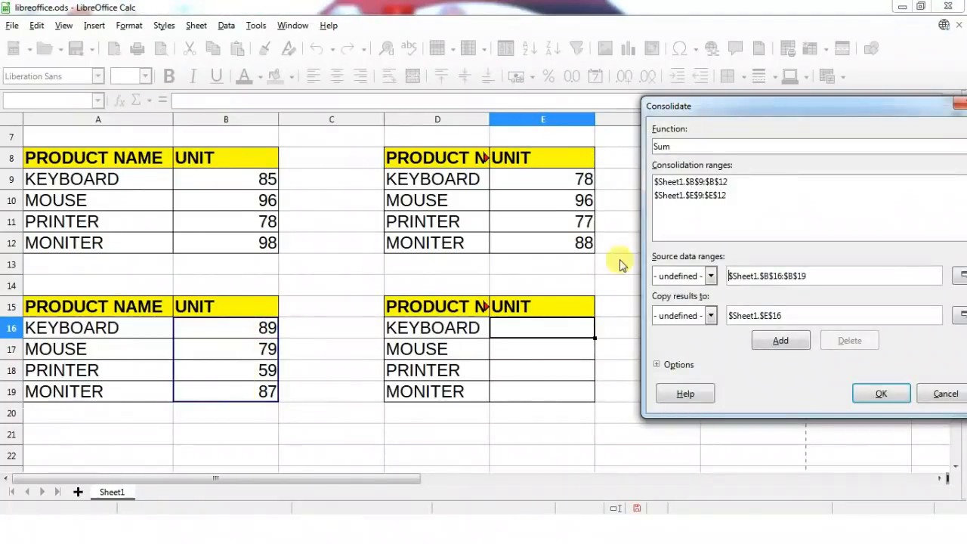
left_click(781, 340)
Apply the consolidation so E16:E19 show 252, 271, 214 and 273, then check E19.
left_click(882, 394)
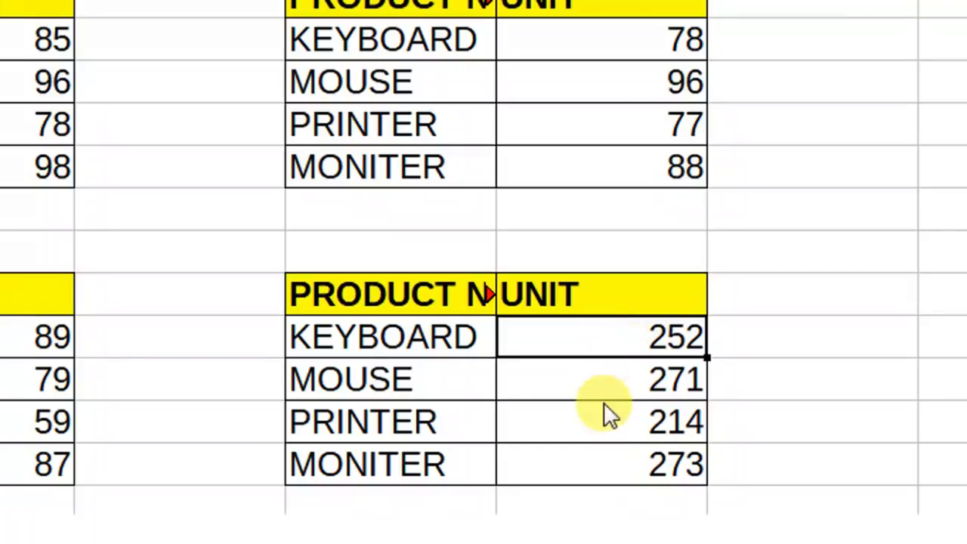
left_click(603, 460)
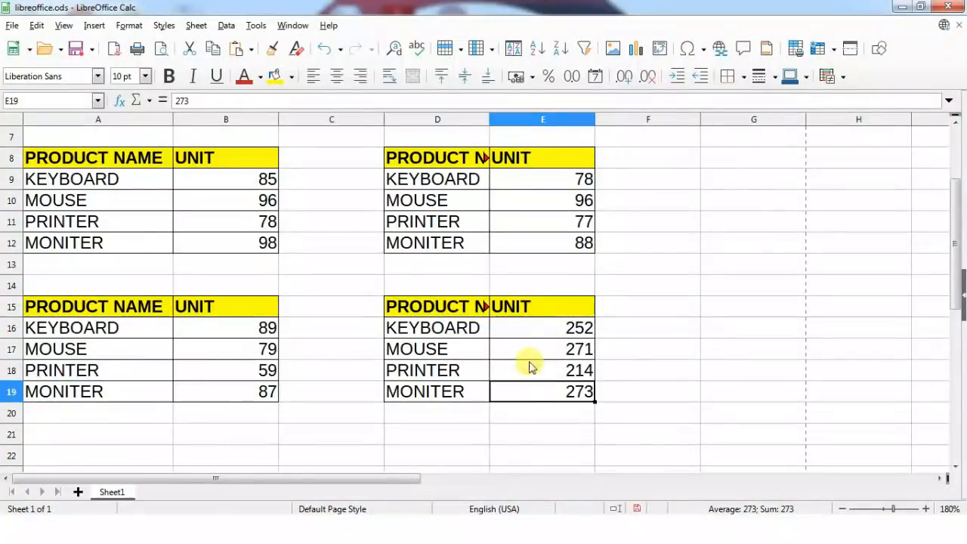
Browse the Data menu's Group and Outline and Statistics entries, then move to Tools.
left_click(228, 30)
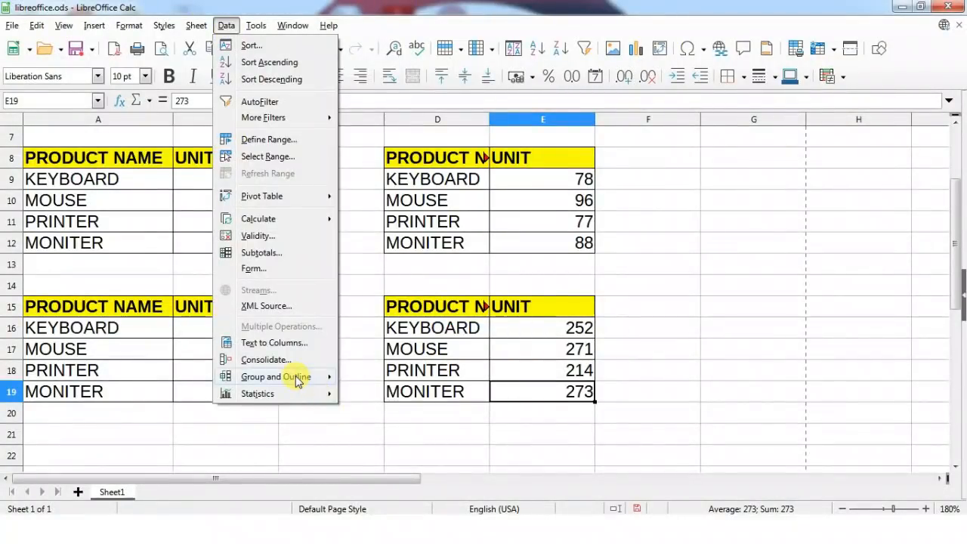
mouse_move(295, 377)
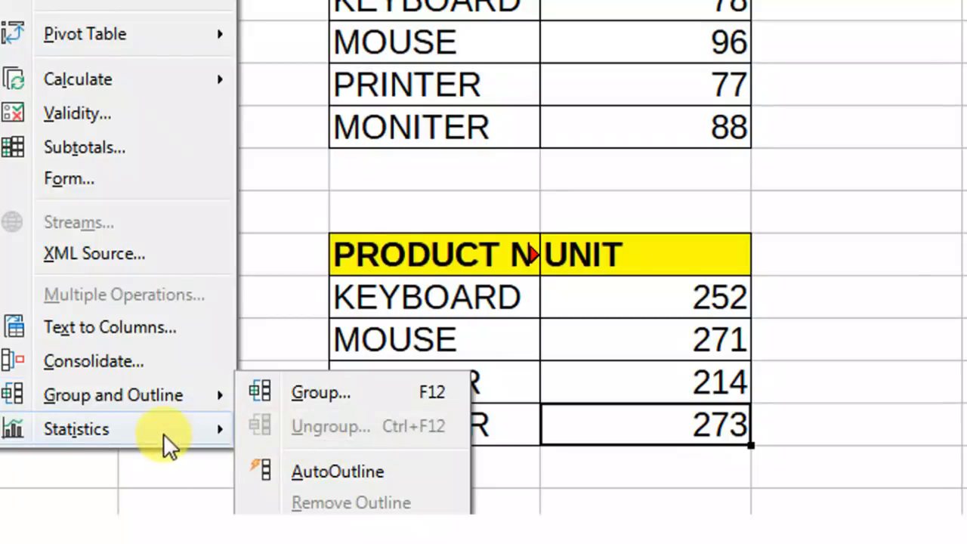
mouse_move(109, 433)
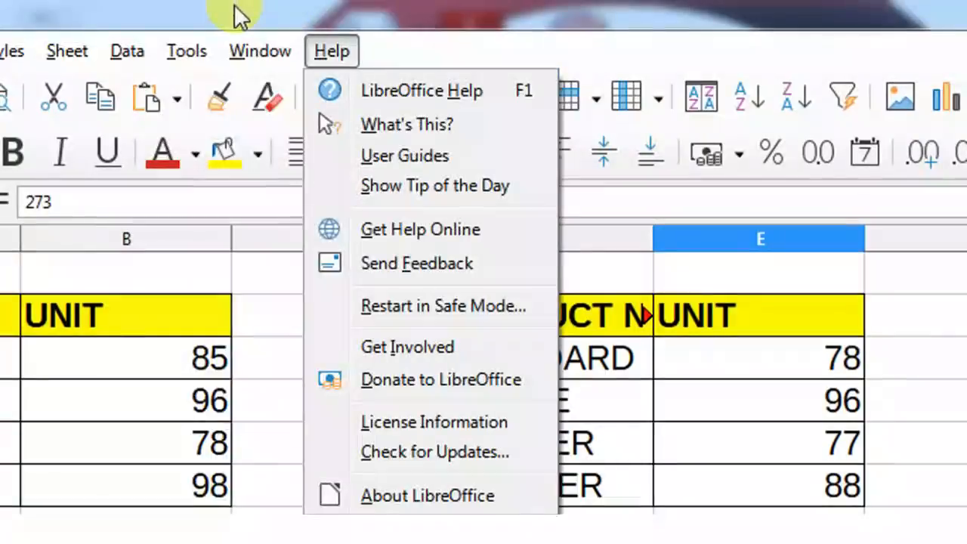
mouse_move(186, 53)
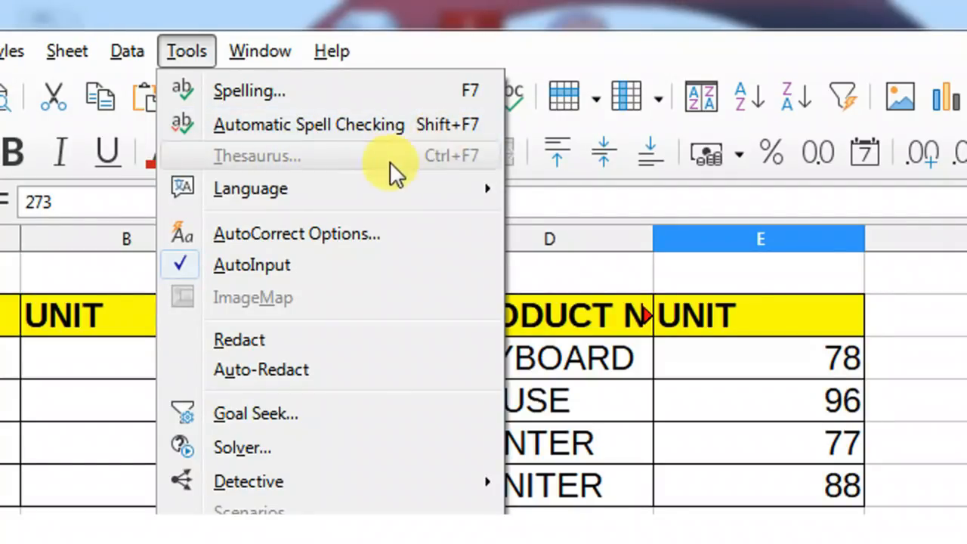
Look through Tools > Language > For All Text and the AutoCorrect Options entry.
mouse_move(311, 189)
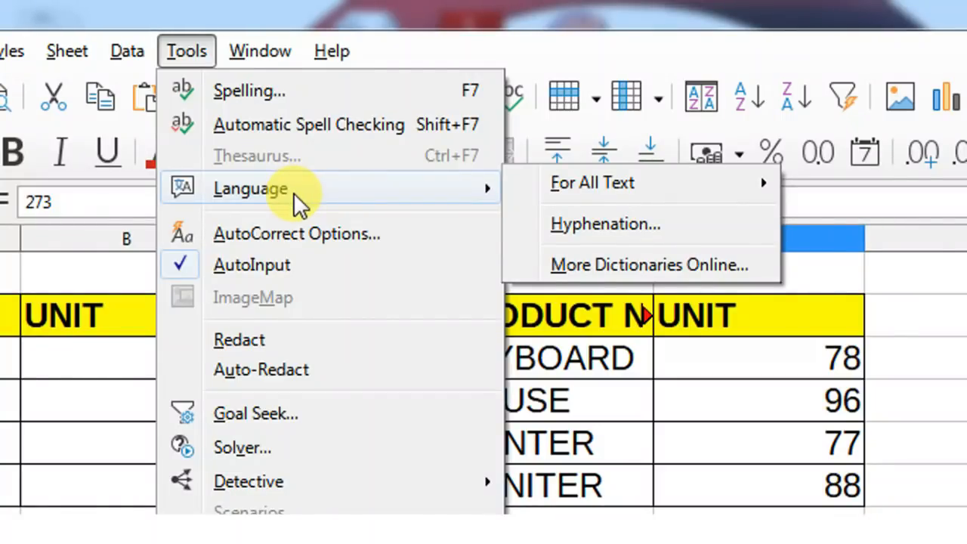
mouse_move(575, 182)
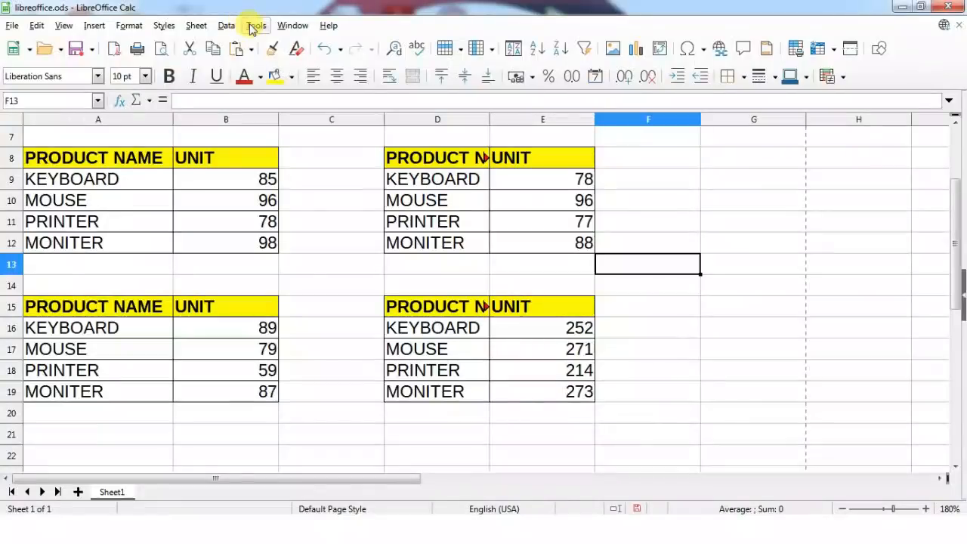
left_click(257, 26)
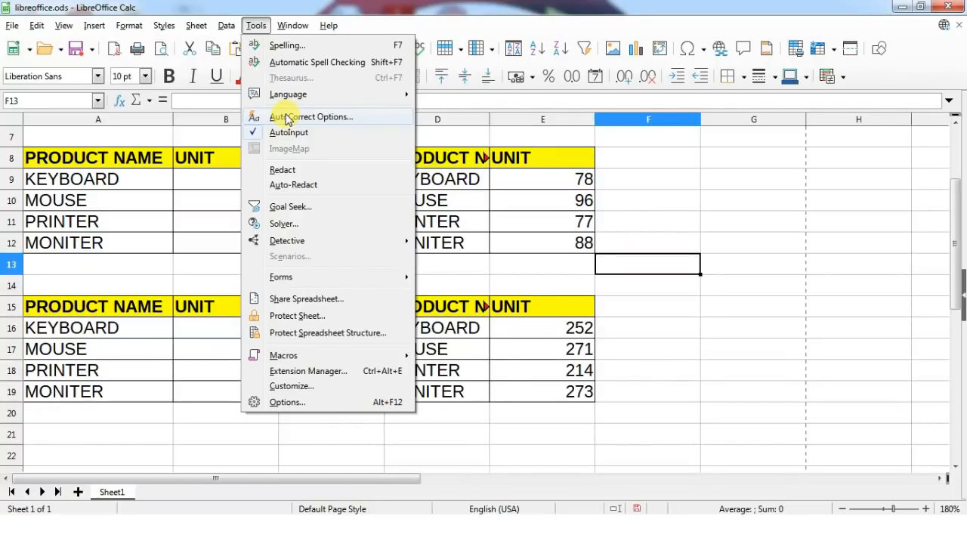
Enter 'the' in cell F9.
left_click(668, 195)
left_click(669, 187)
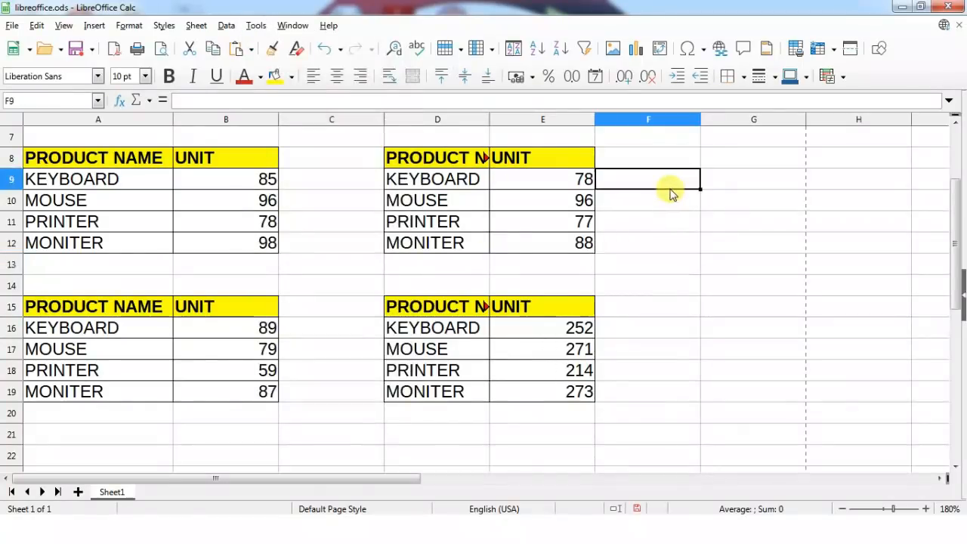
type("te")
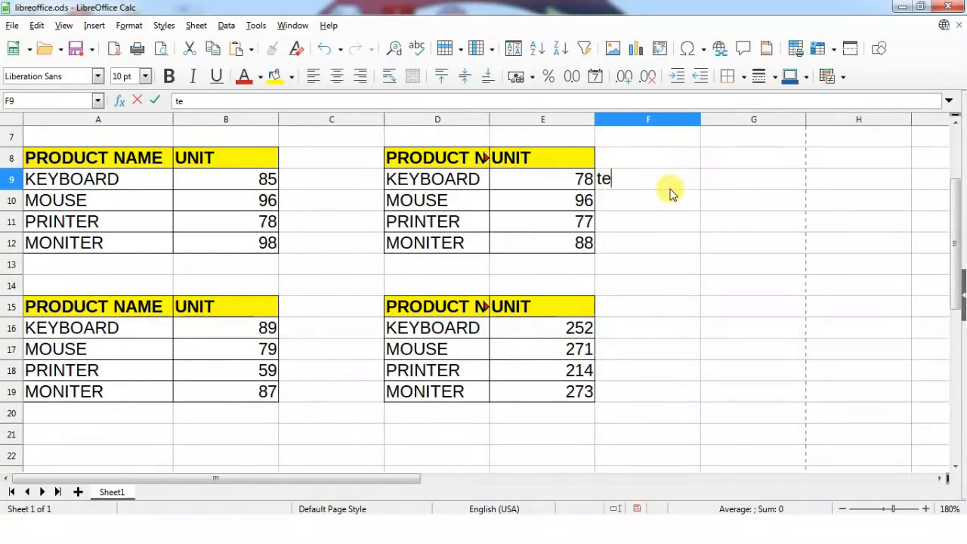
key("BackSpace")
type("he")
key("Return")
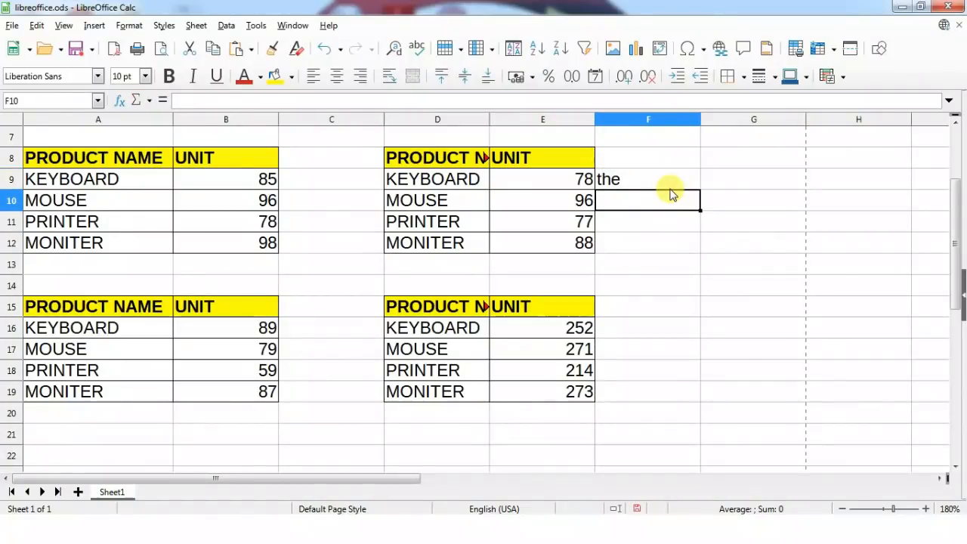
Type 'teh' in F10 and ':heartbeat:' in F11 so AutoCorrect gives 'the' and a heart.
type("teh")
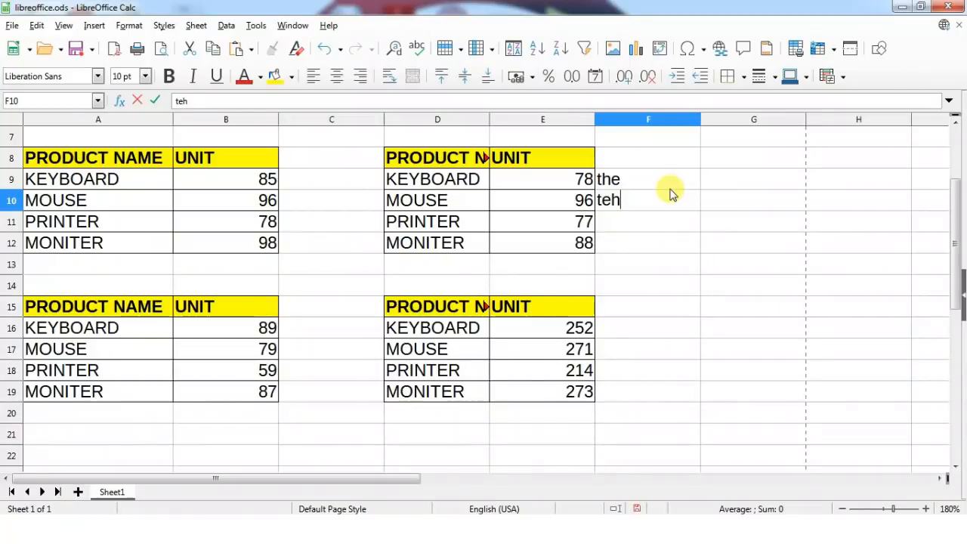
key("Return")
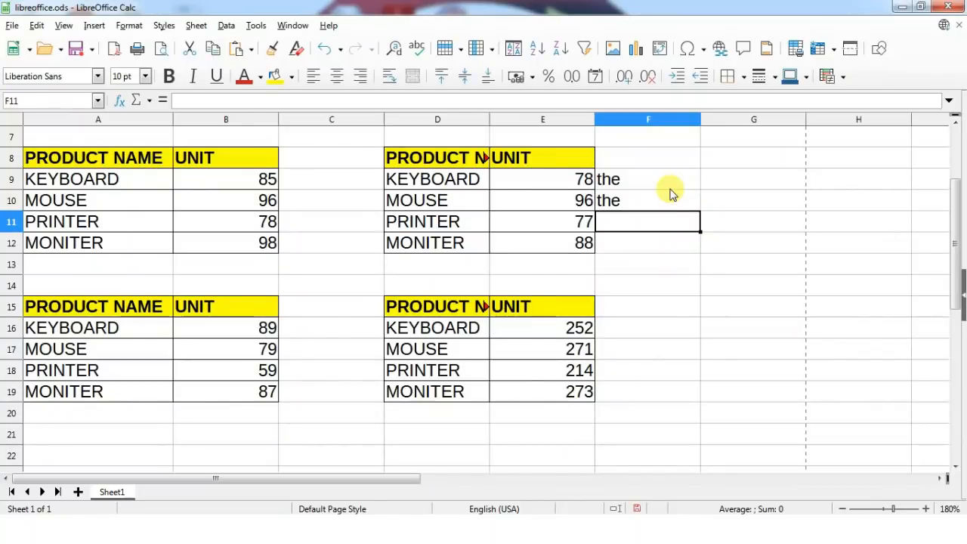
type(":hea")
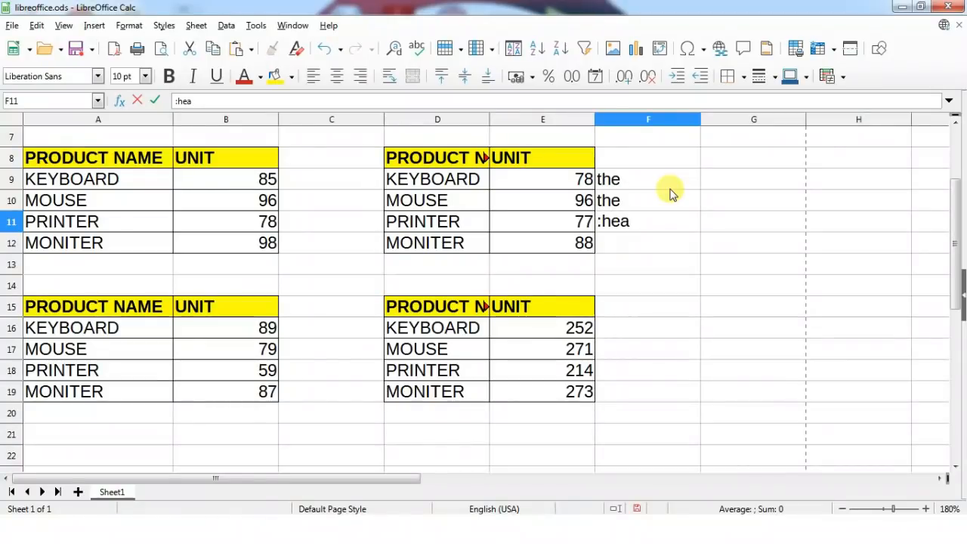
type("rtbeat")
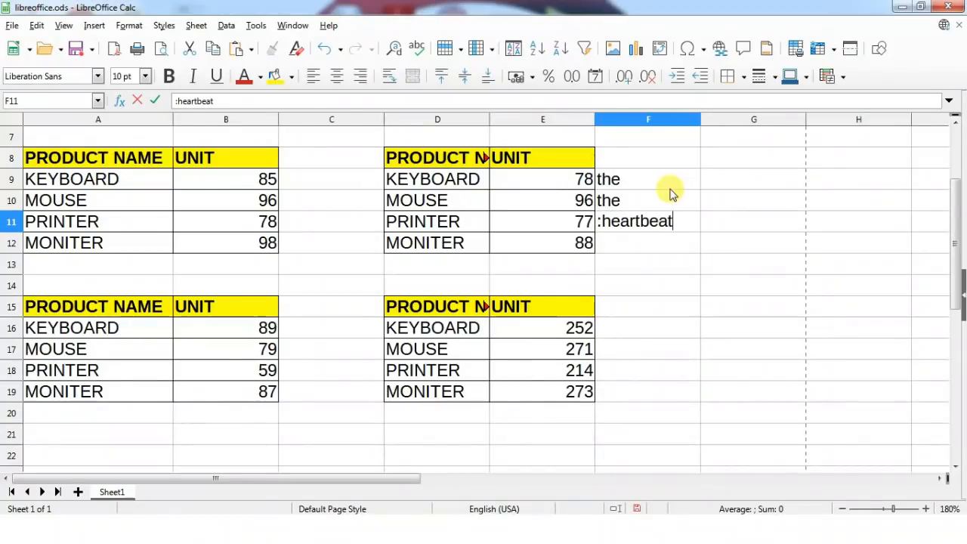
type(":")
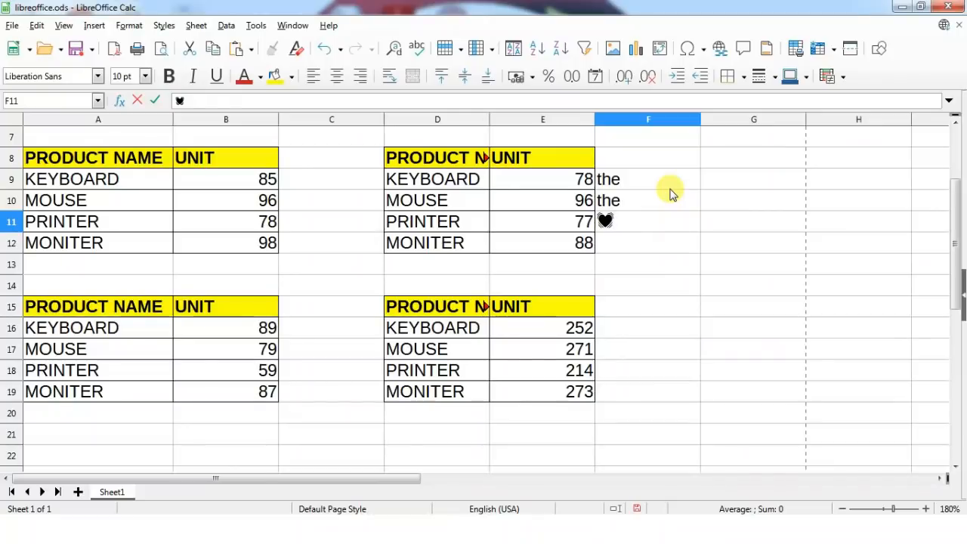
key("Return")
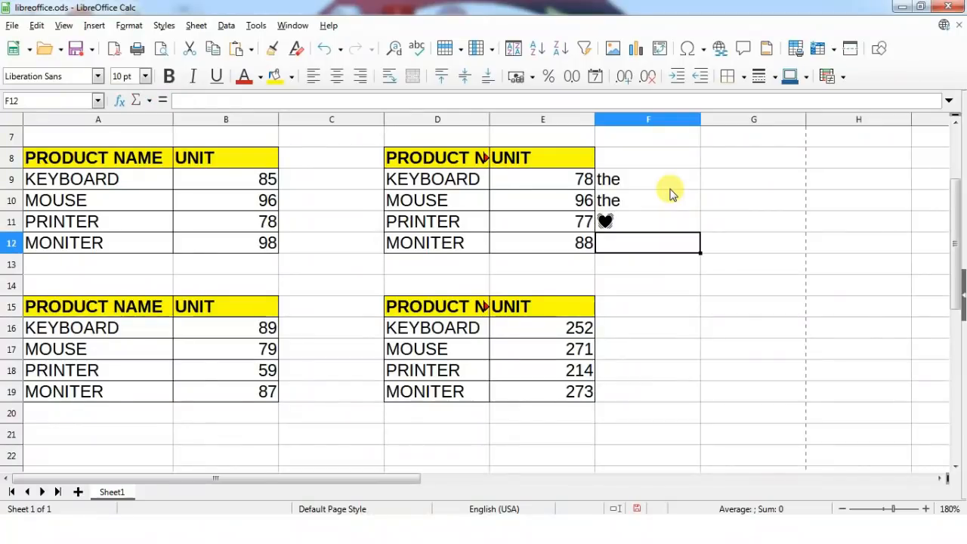
Open the AutoCorrect Options replacement table and scroll down the Replace list.
left_click(256, 26)
left_click(297, 118)
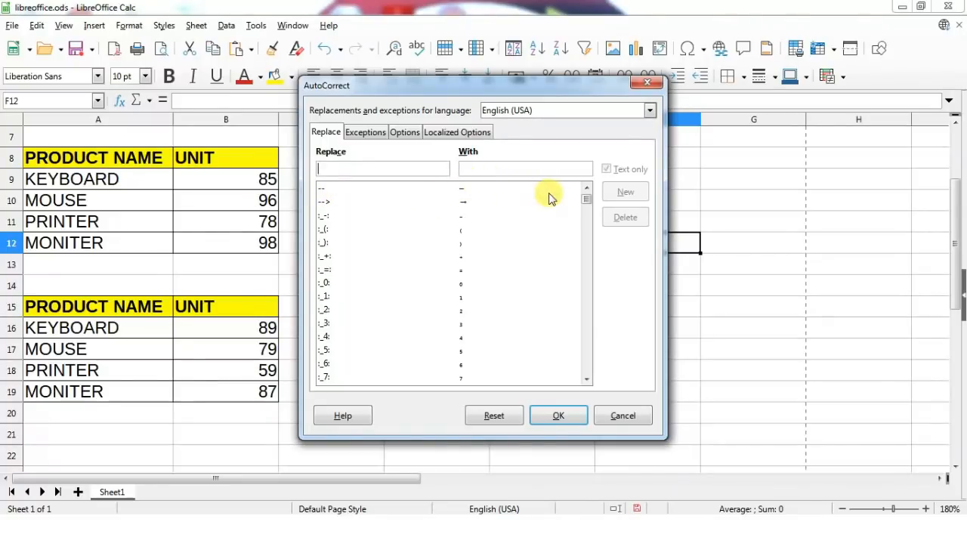
left_click_drag(586, 199, 587, 236)
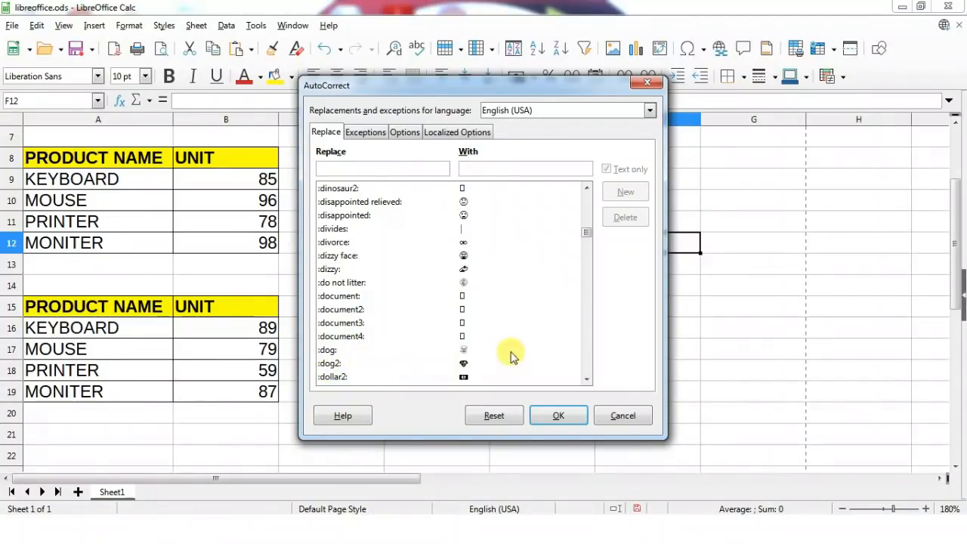
left_click(586, 379)
left_click(586, 380)
left_click(586, 379)
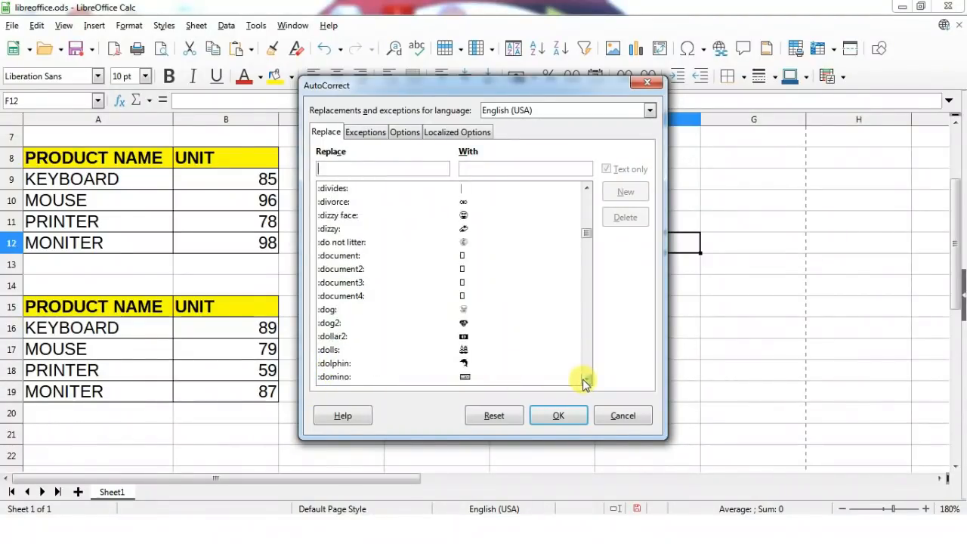
left_click(587, 379)
left_click(586, 379)
left_click(587, 379)
left_click(586, 379)
left_click(586, 379)
left_click(587, 379)
left_click(587, 379)
left_click(586, 379)
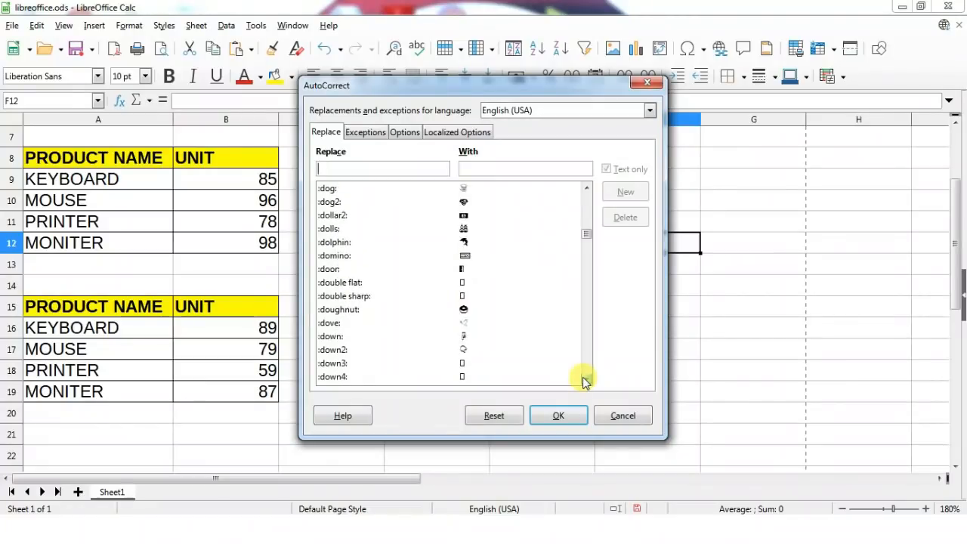
left_click(586, 379)
left_click(586, 379)
left_click(586, 379)
left_click(587, 379)
left_click(586, 379)
left_click(587, 379)
left_click(587, 380)
left_click(586, 379)
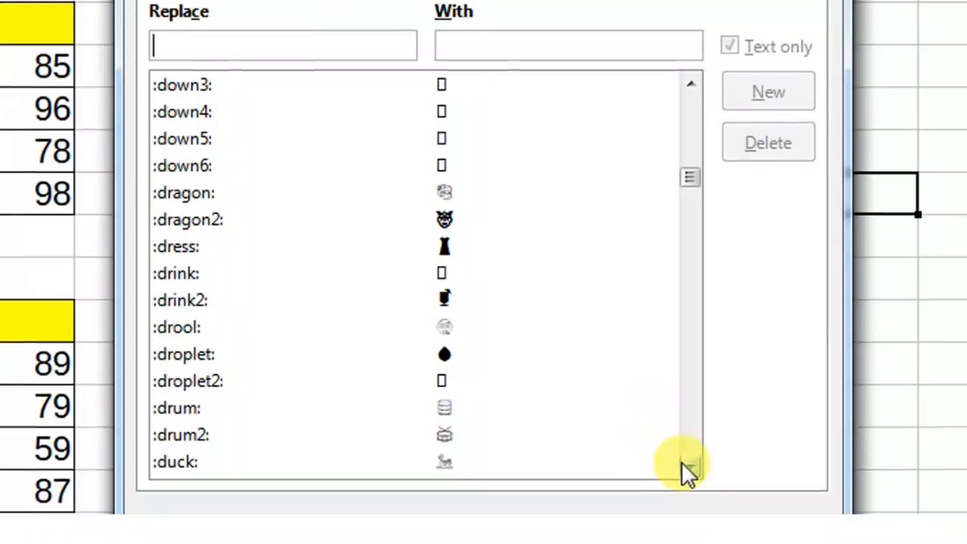
Scroll further through the list and type an existing first-name shortcut in the Replace box.
left_click(683, 482)
left_click(683, 482)
left_click(683, 482)
left_click(683, 481)
left_click(683, 481)
left_click(683, 481)
left_click(683, 481)
left_click(684, 482)
left_click(684, 462)
left_click(684, 462)
left_click(684, 463)
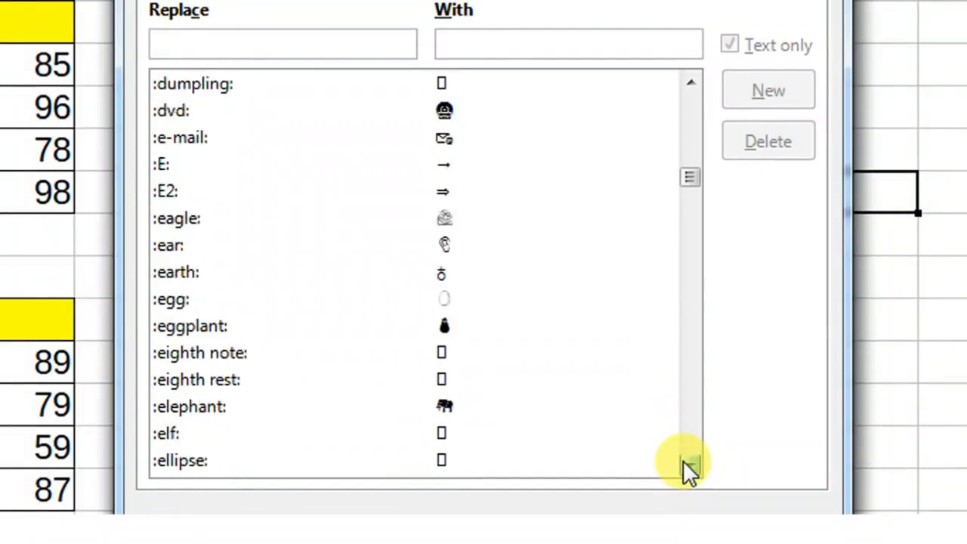
left_click(684, 462)
left_click(684, 462)
left_click(684, 463)
left_click(684, 462)
left_click_drag(694, 190, 687, 360)
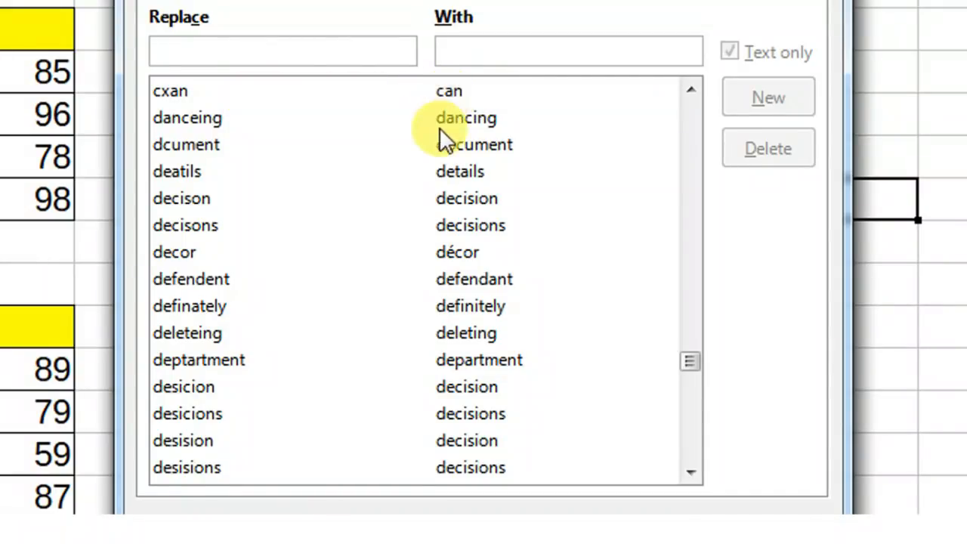
left_click_drag(690, 362, 685, 456)
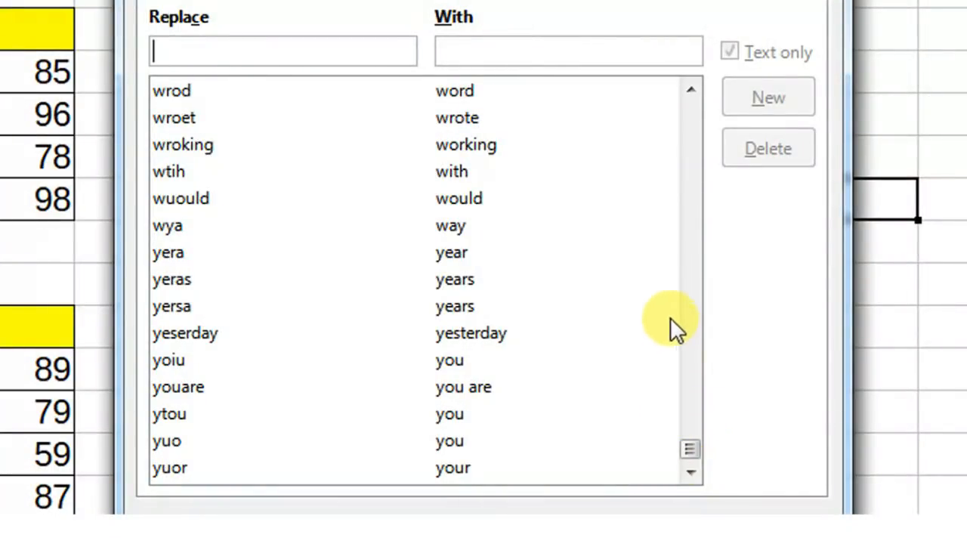
type("a")
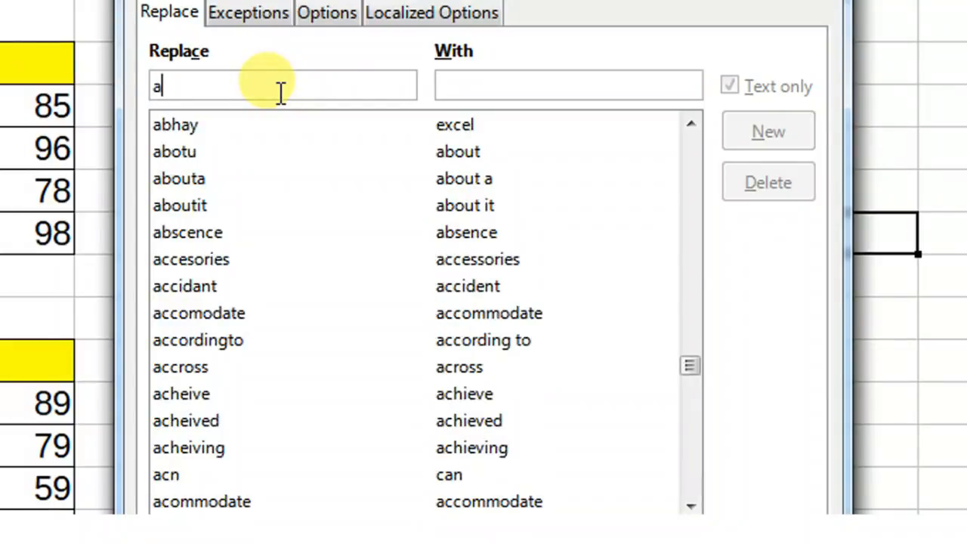
type("bhay")
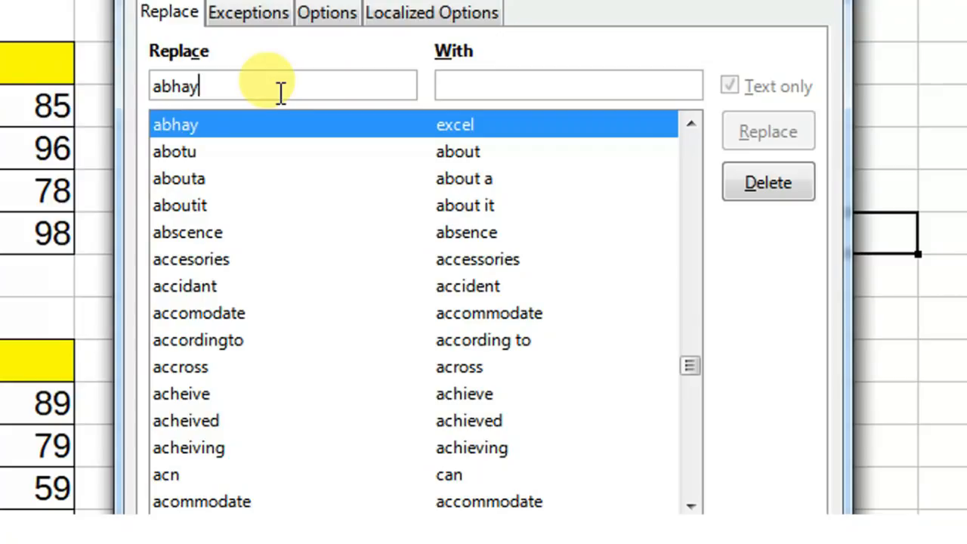
Add an entry mapping a second first-name shortcut to a name plus 'excel computer', then confirm with OK.
key("Tab")
type("excel")
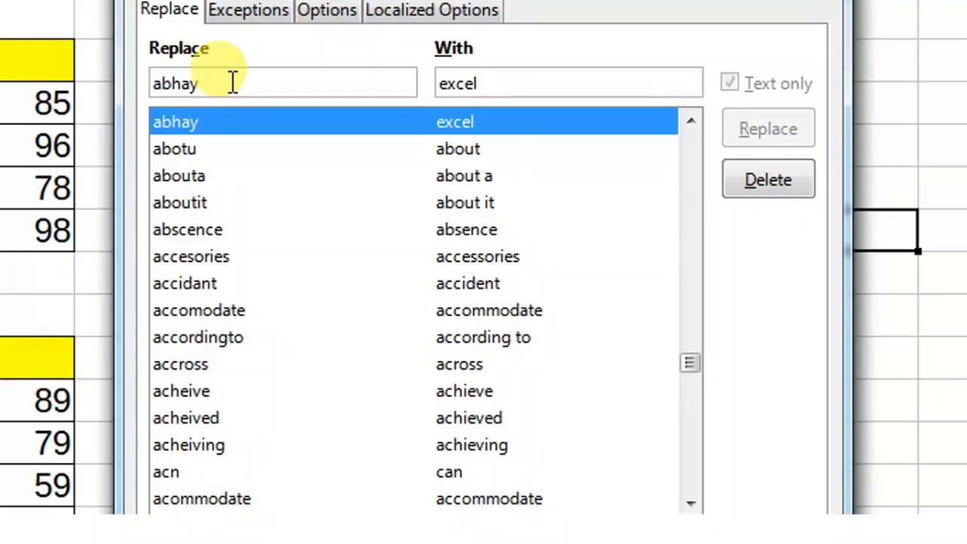
left_click(233, 81)
key("BackSpace")
key("BackSpace")
key("BackSpace")
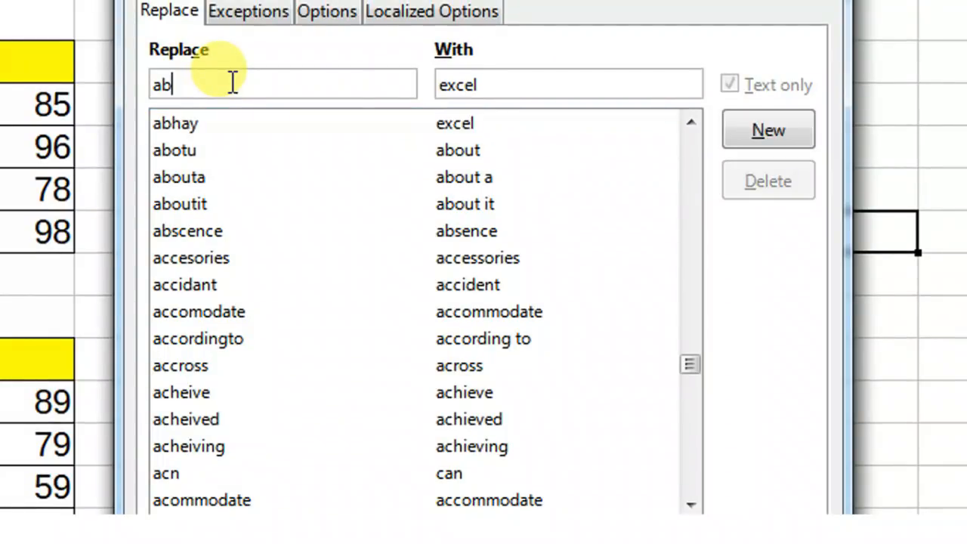
key("BackSpace")
key("BackSpace")
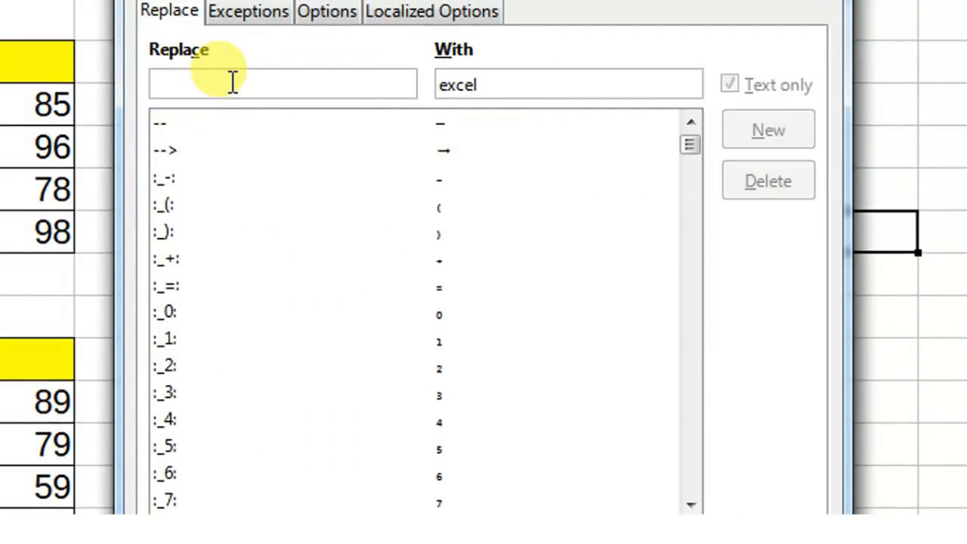
type("ajay")
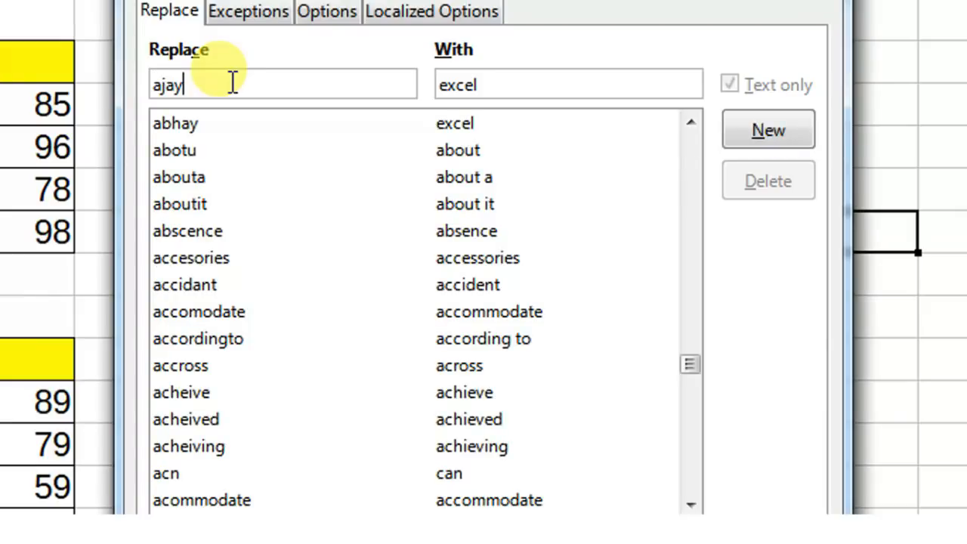
key("Tab")
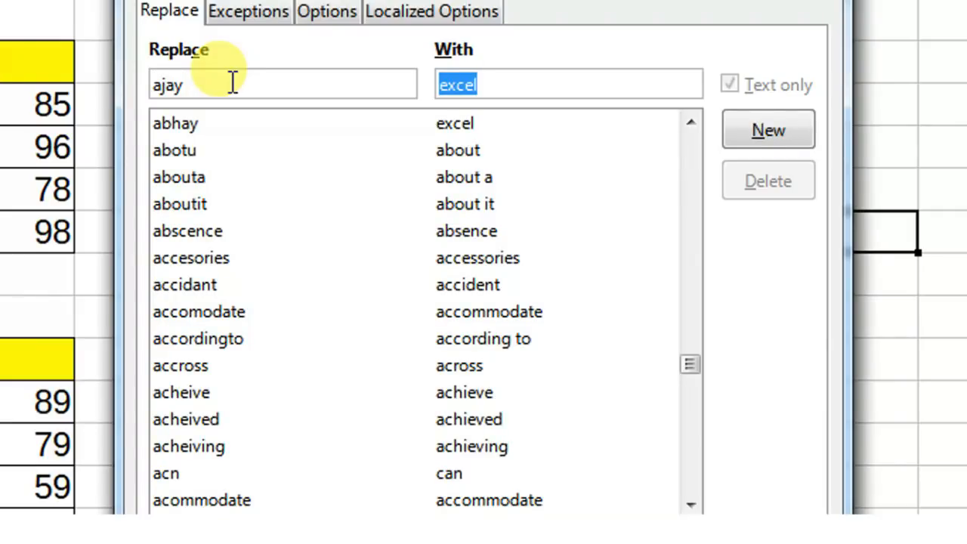
type("abhay e")
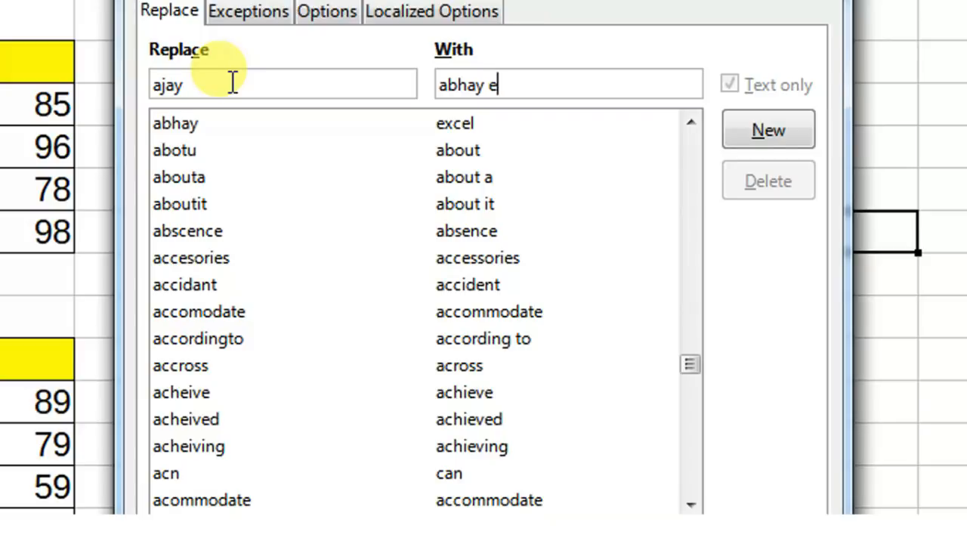
type("xcel compute")
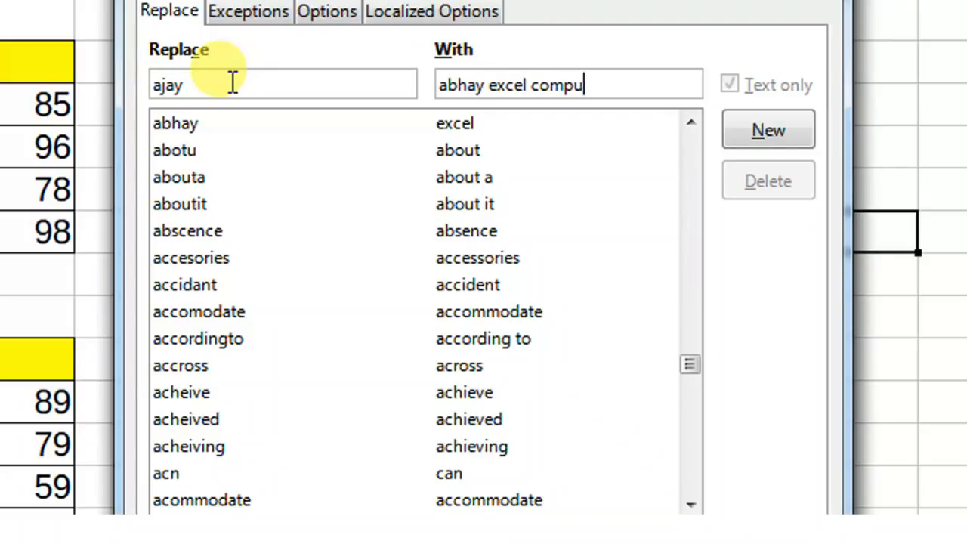
type("r")
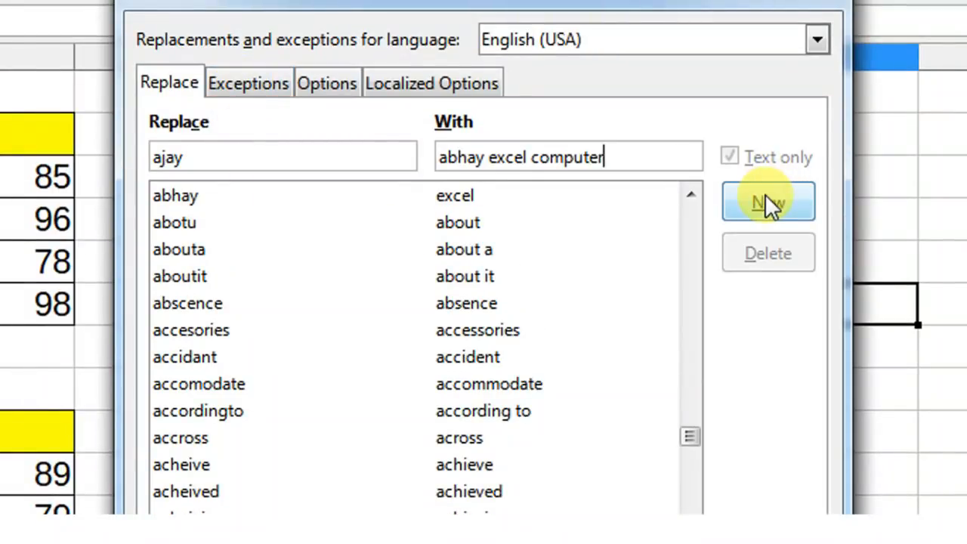
left_click(767, 201)
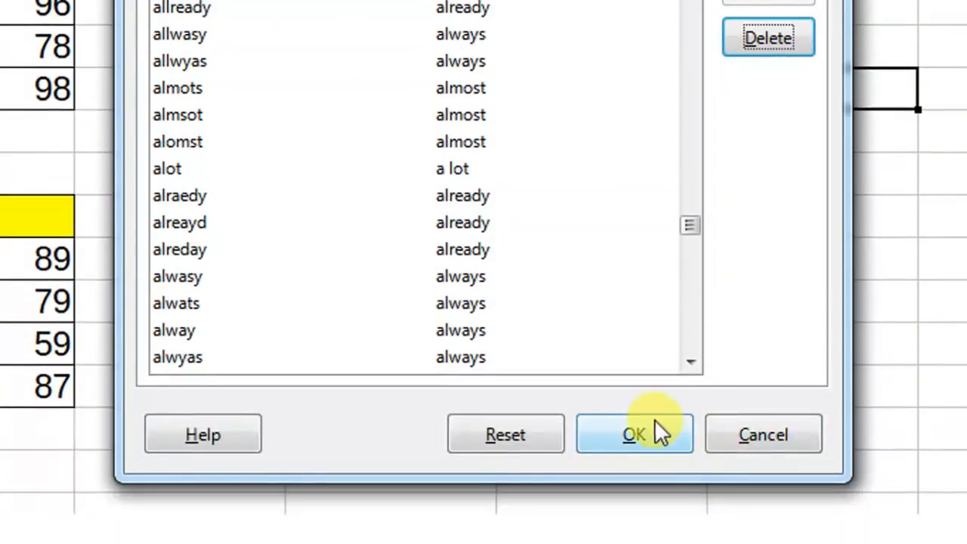
left_click(646, 426)
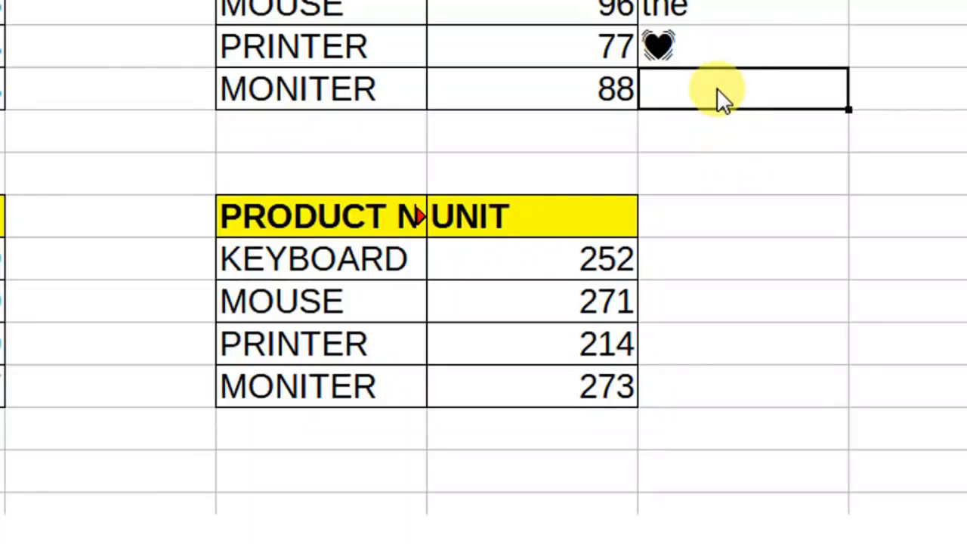
Enter both first-name shortcuts below the heart in column F so AutoCorrect expands them.
type("abhay")
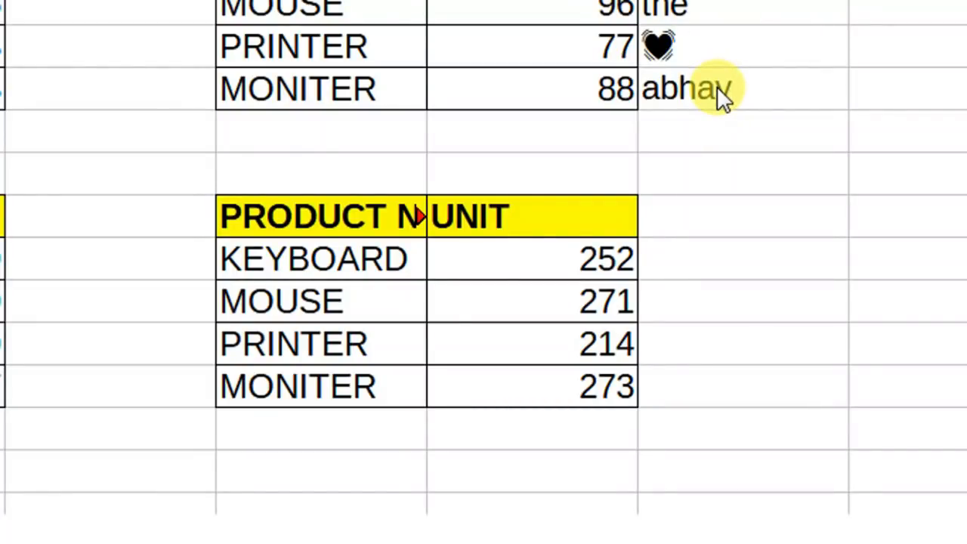
key("Return")
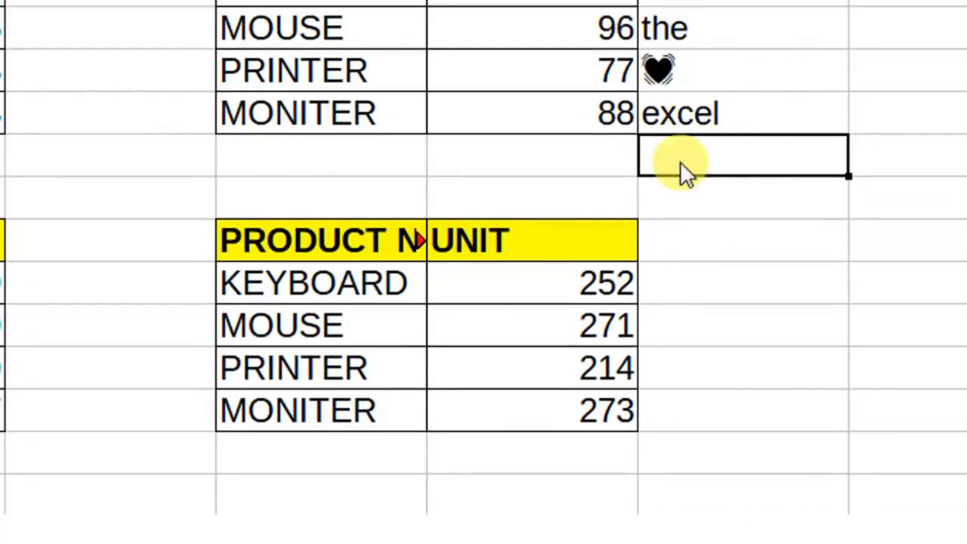
type("ajay")
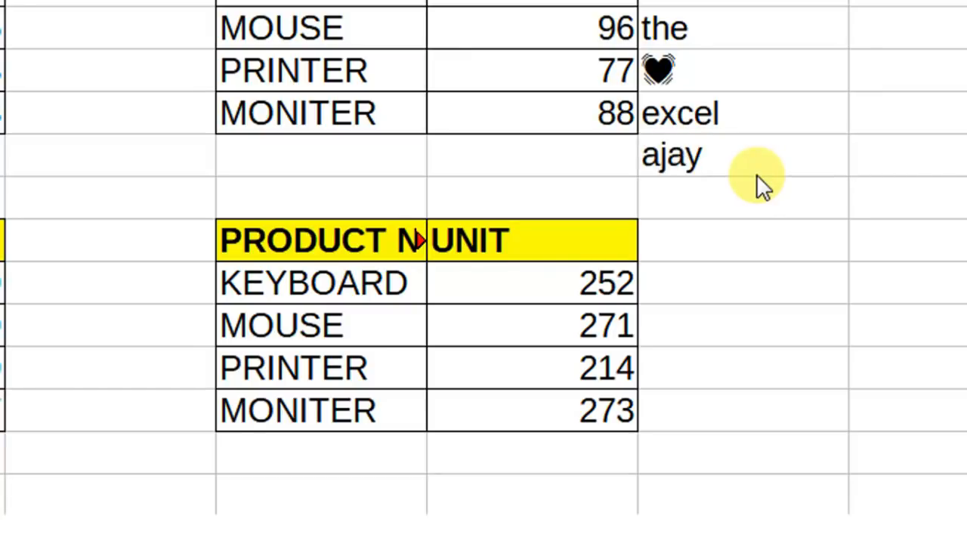
key("Return")
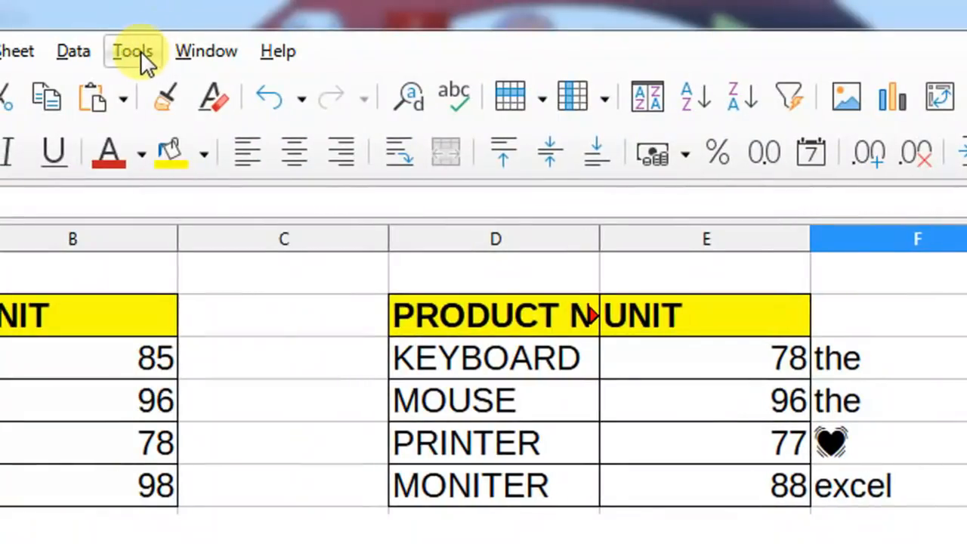
left_click(141, 51)
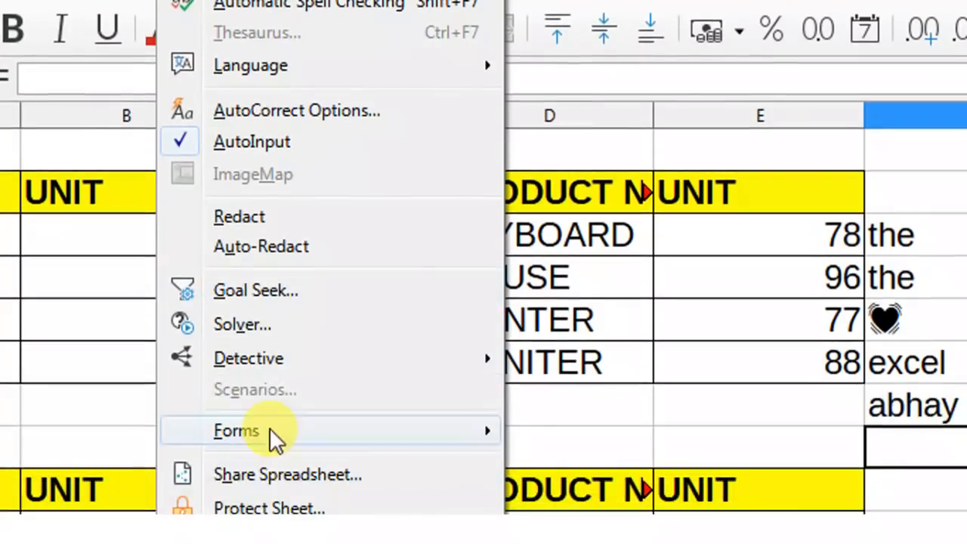
Enter 455 in an empty cell right of the lower table, then open Tools > Protect Sheet.
mouse_move(263, 423)
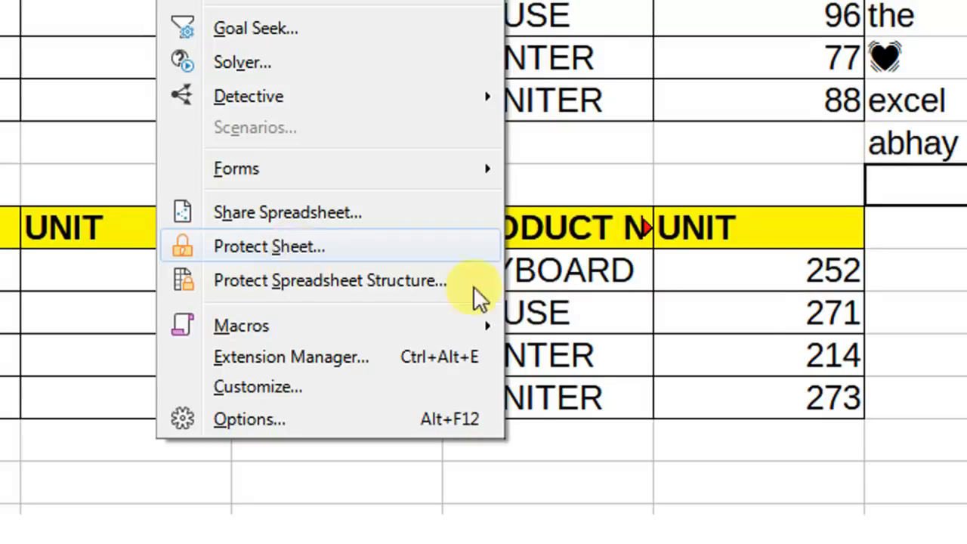
left_click(821, 230)
left_click(814, 231)
type("455")
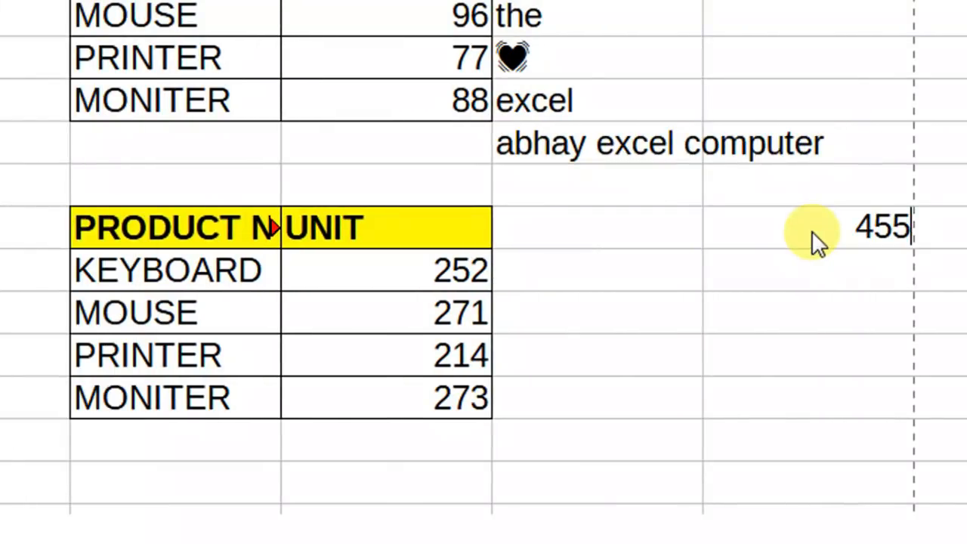
key("Return")
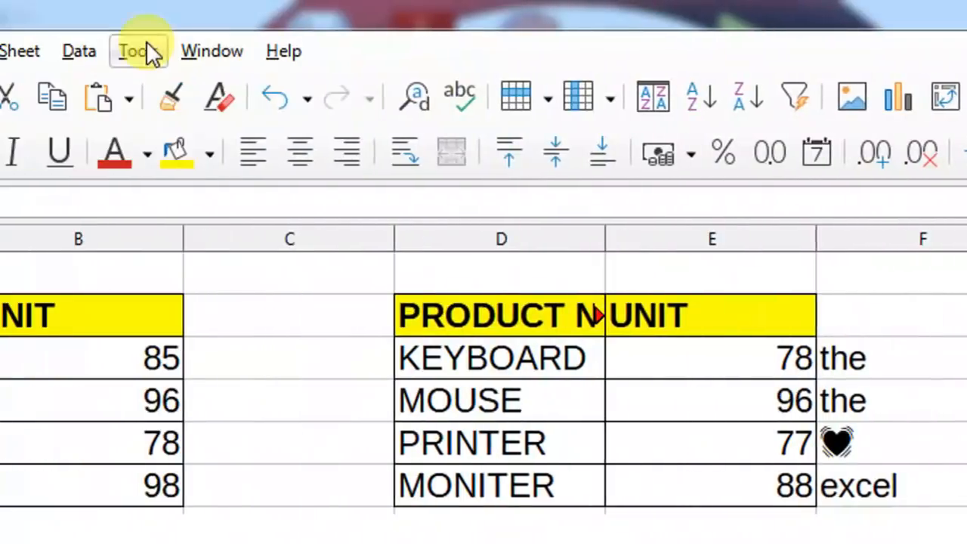
left_click(140, 49)
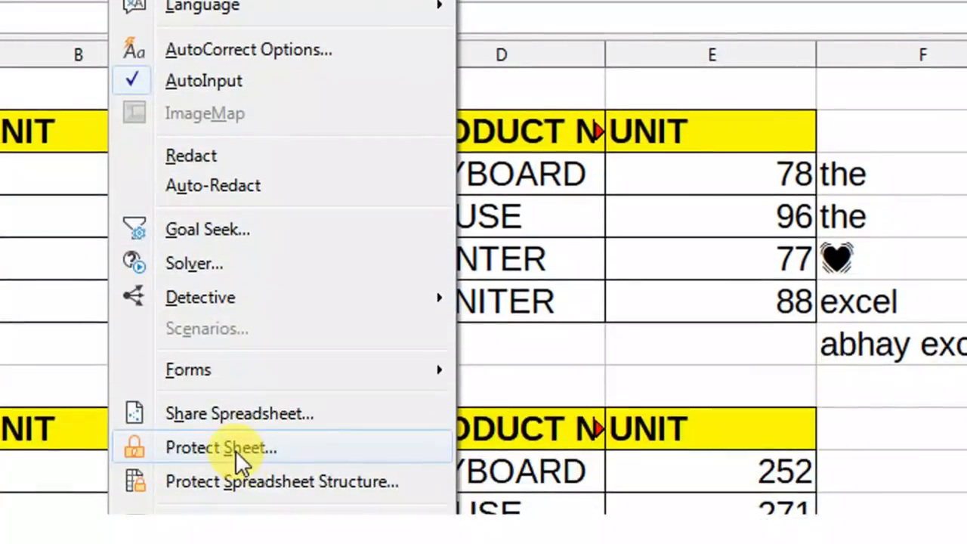
left_click(235, 450)
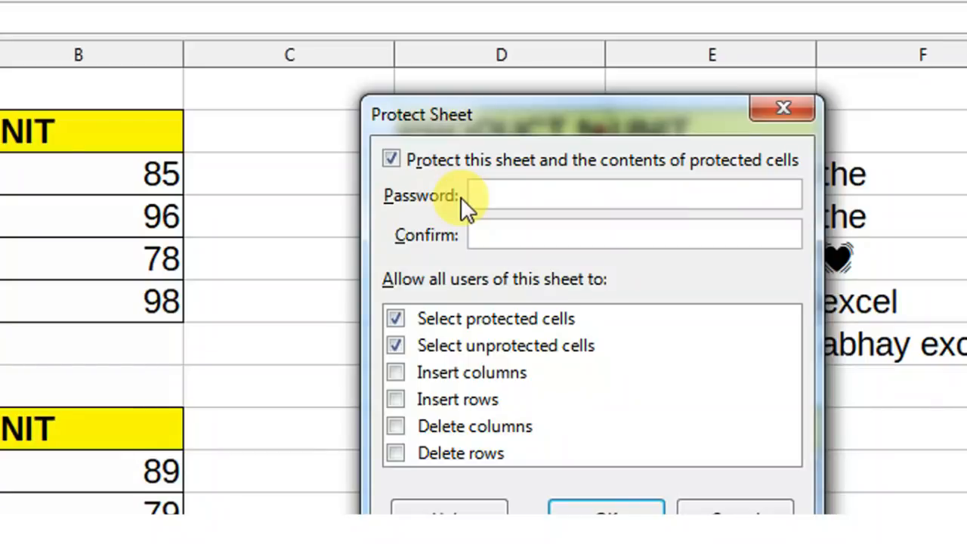
Protect the sheet with a confirmed password, then try editing a cell and dismiss the refusal notice.
type("123")
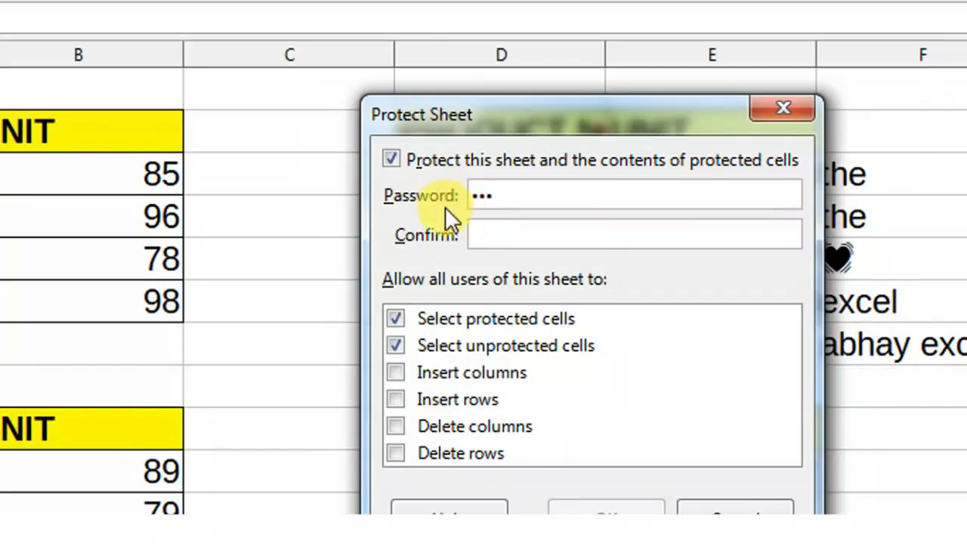
left_click(486, 224)
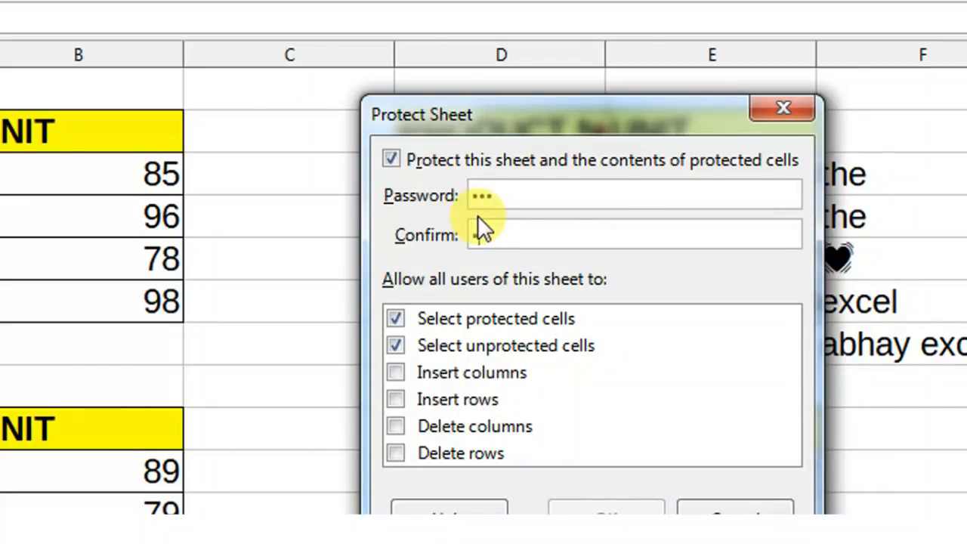
type("123")
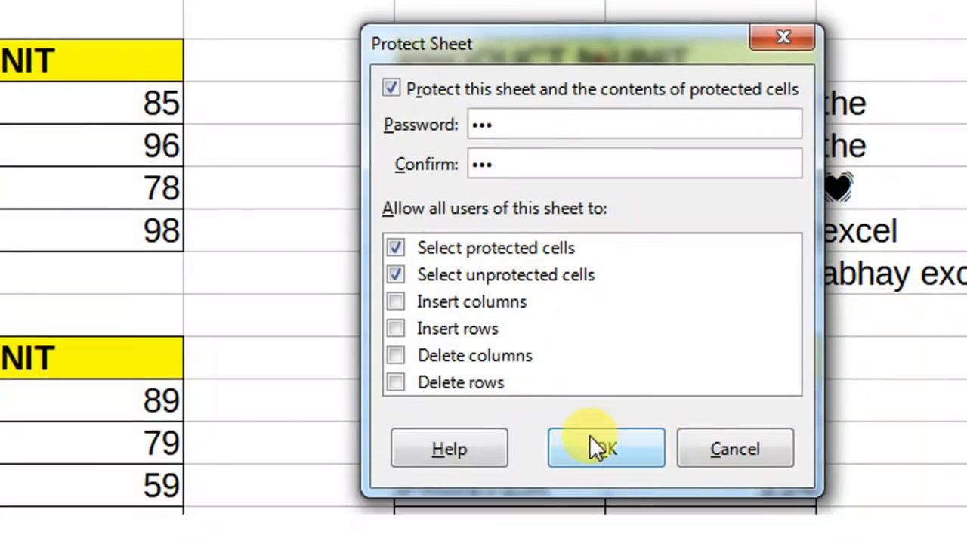
left_click(594, 447)
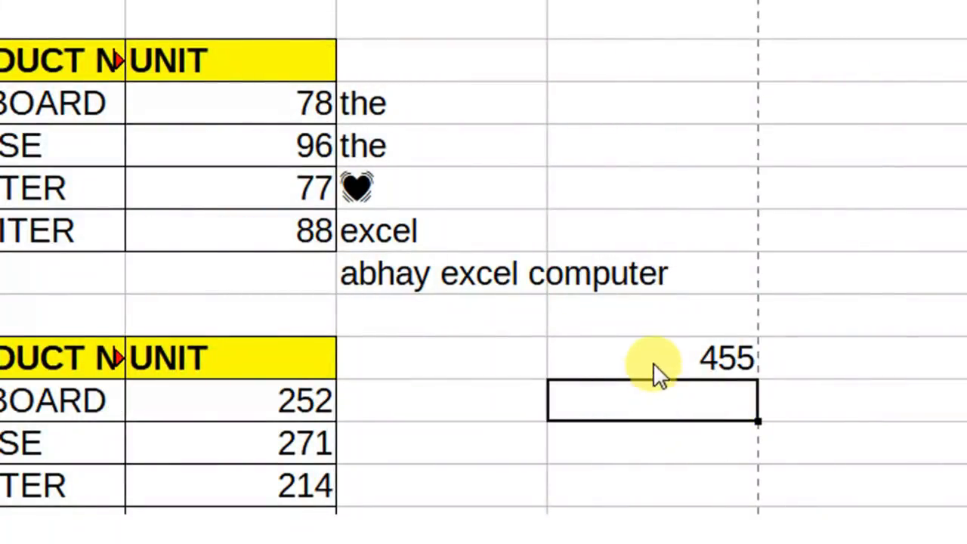
double_click(620, 400)
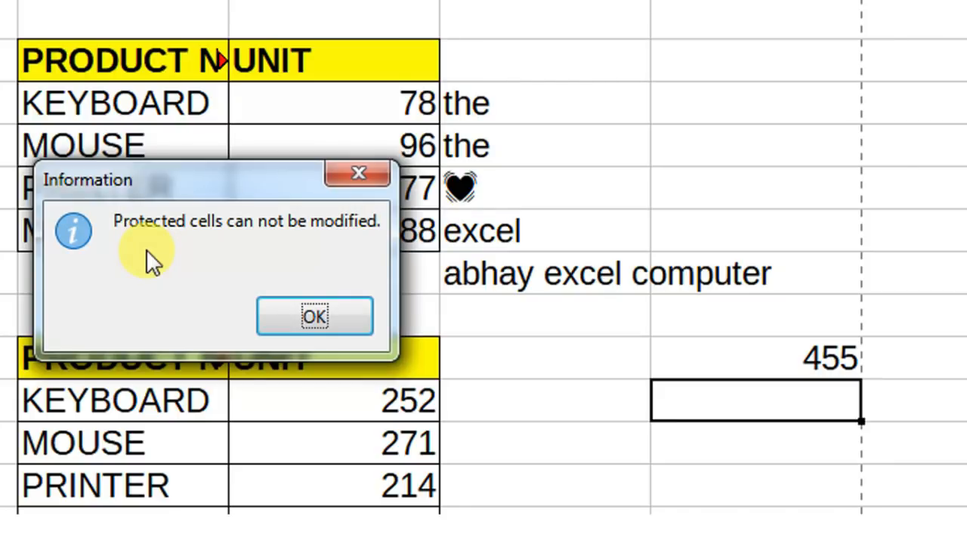
left_click(316, 316)
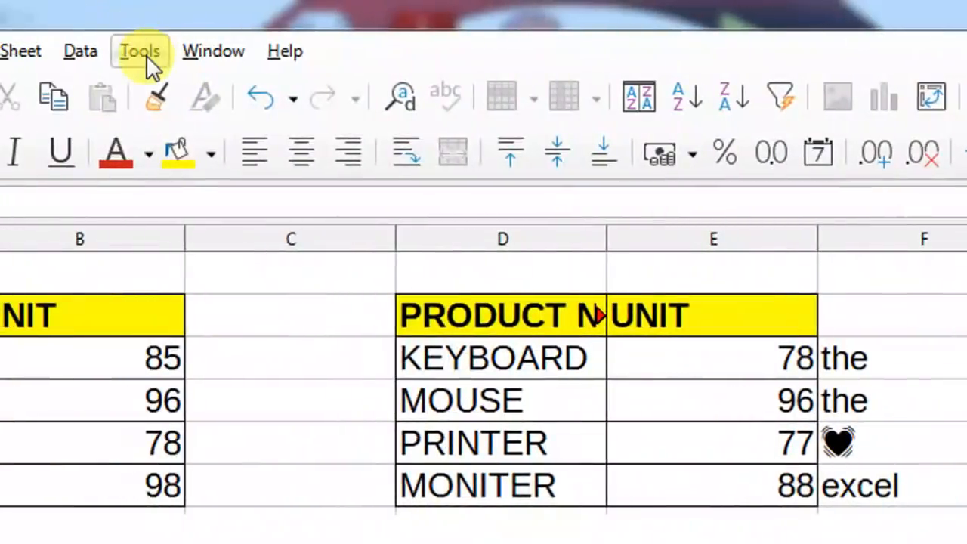
Unprotect the sheet by entering its password.
left_click(146, 53)
left_click(198, 444)
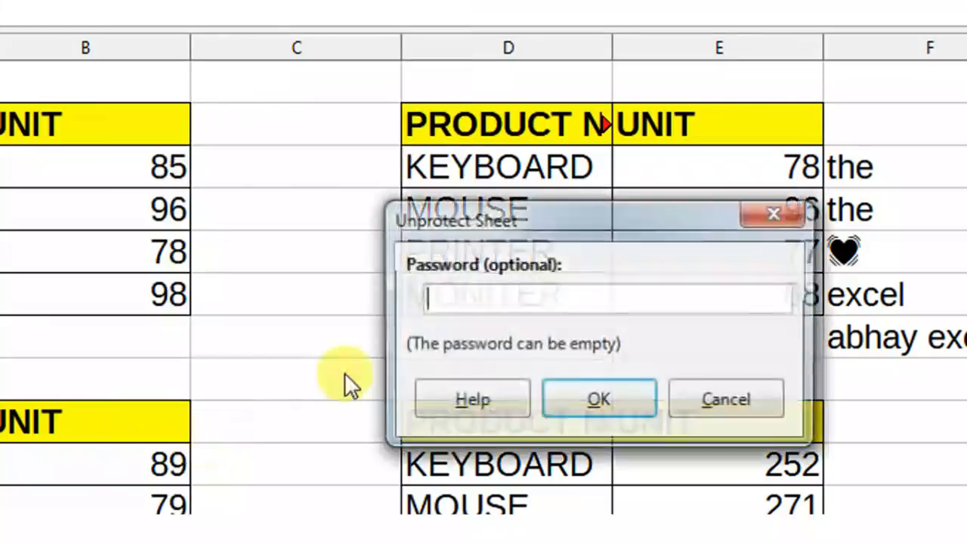
type("123")
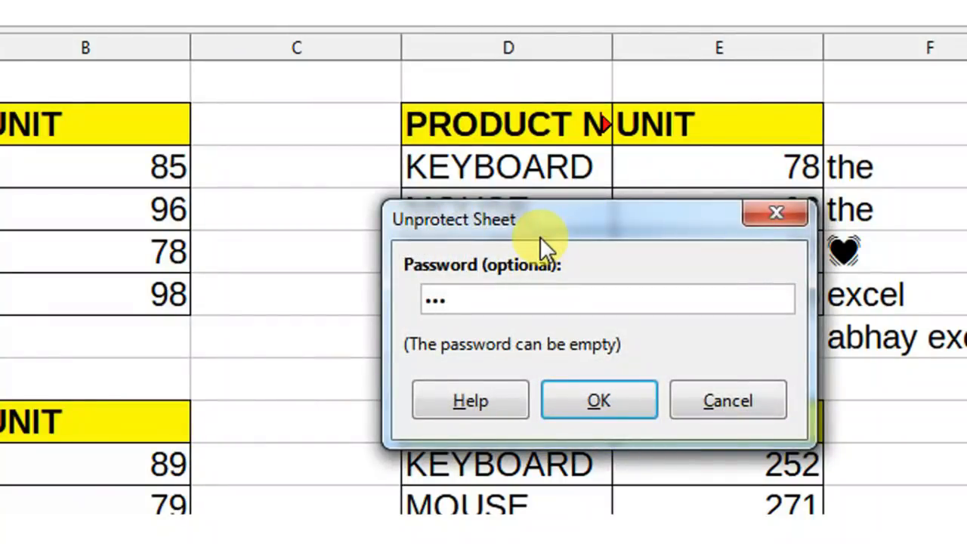
key("Return")
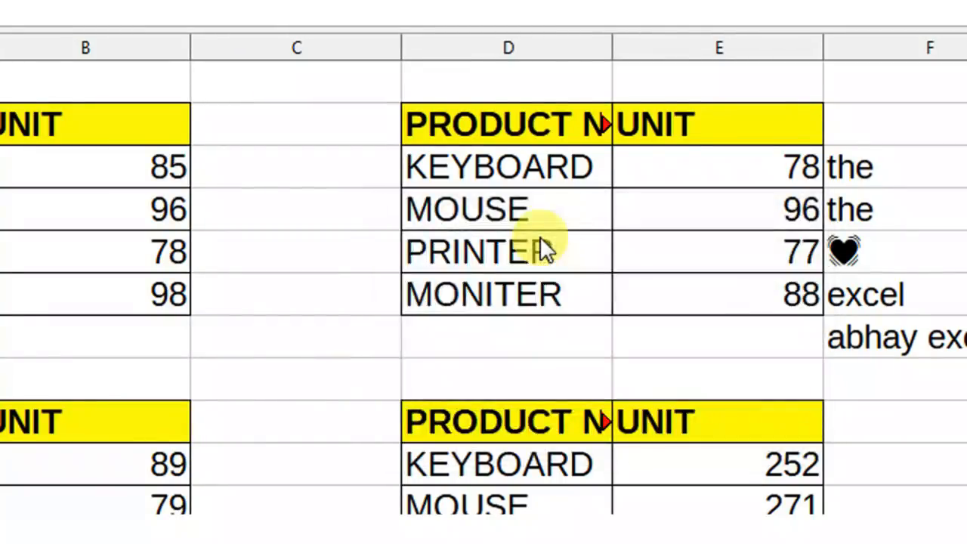
Enter 456 in the cell below 455.
left_click(951, 483)
type("4")
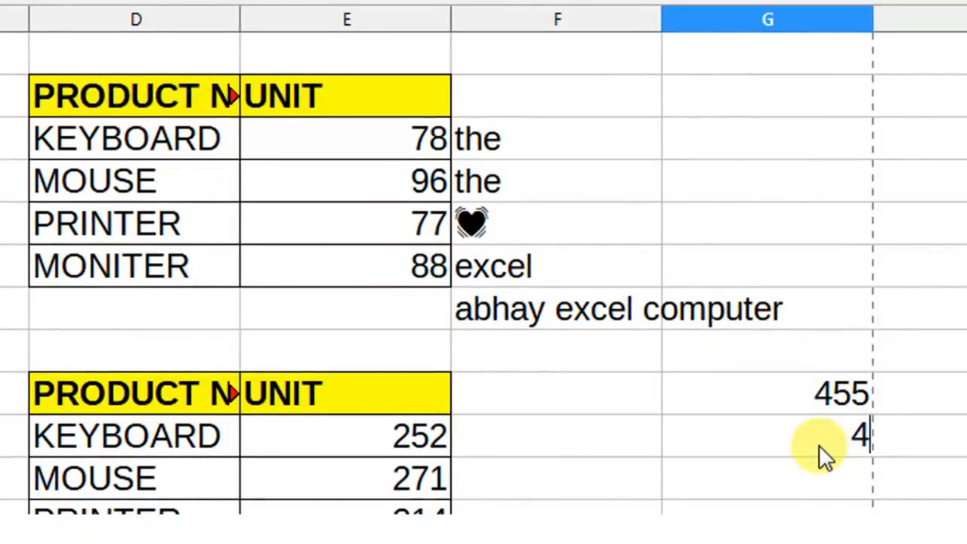
type("56")
key("Return")
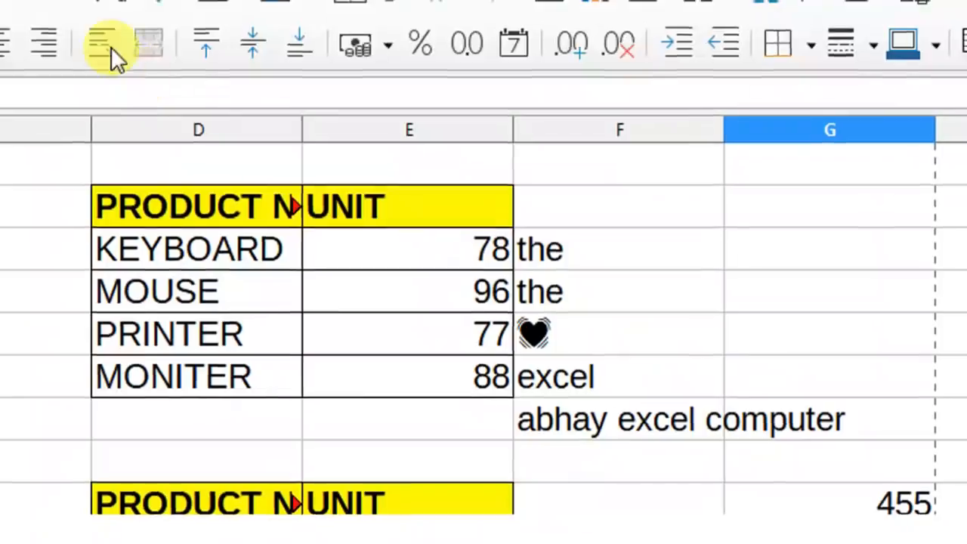
left_click(144, 50)
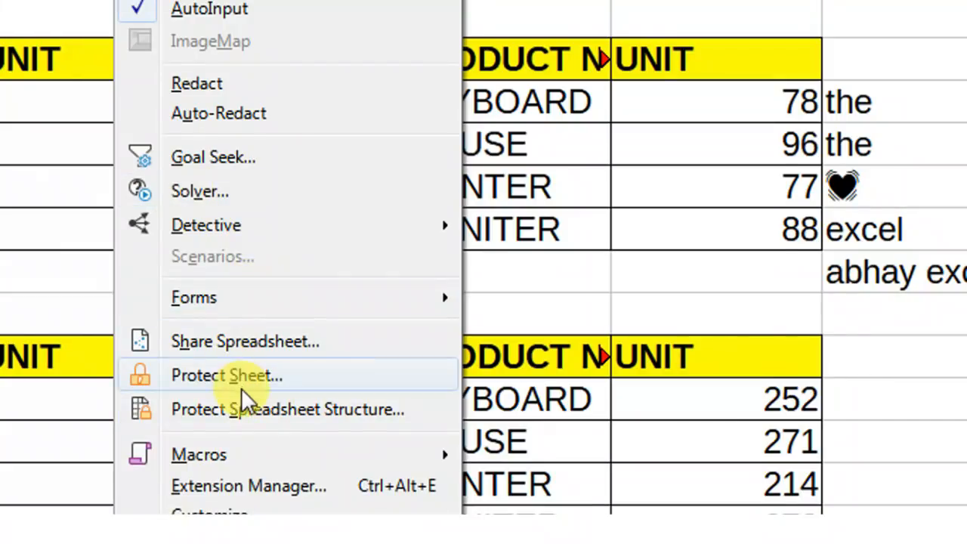
left_click(241, 376)
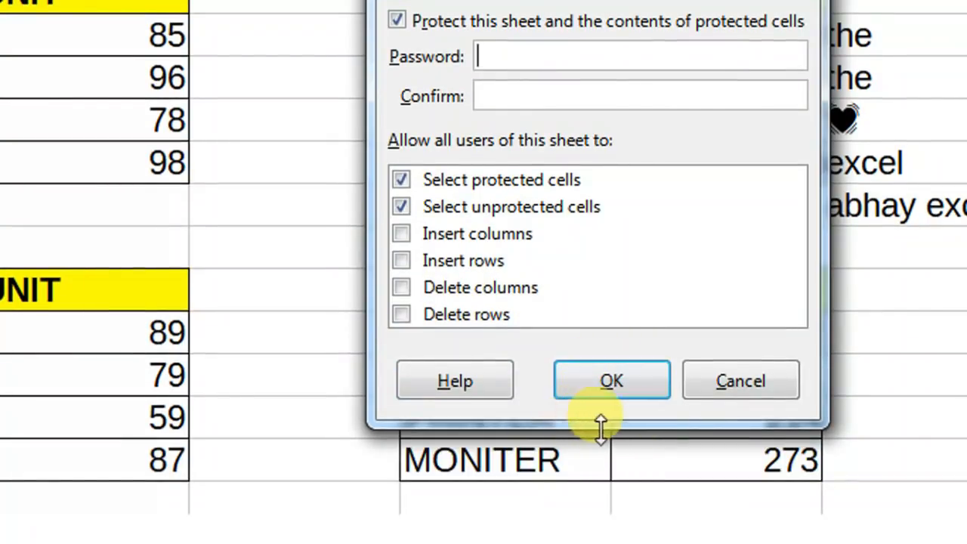
left_click(715, 381)
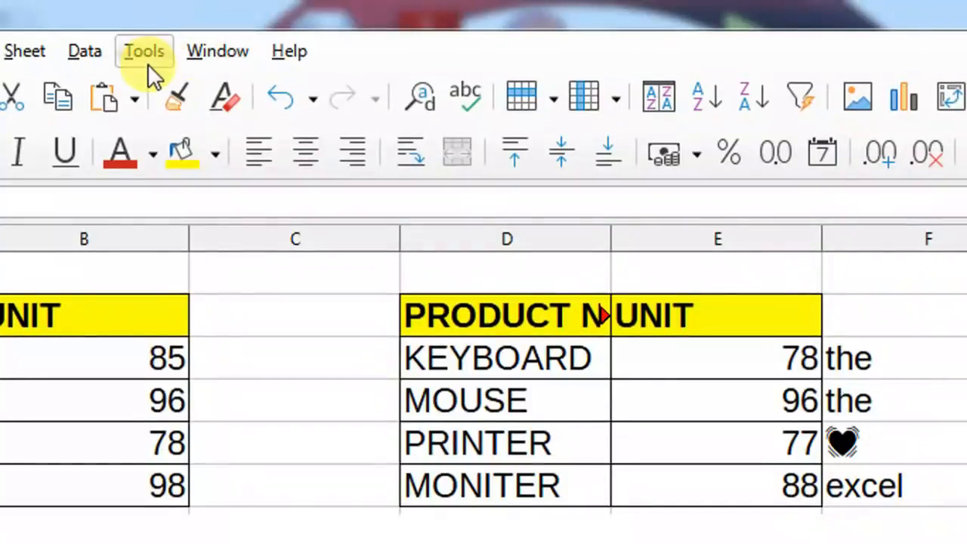
left_click(147, 59)
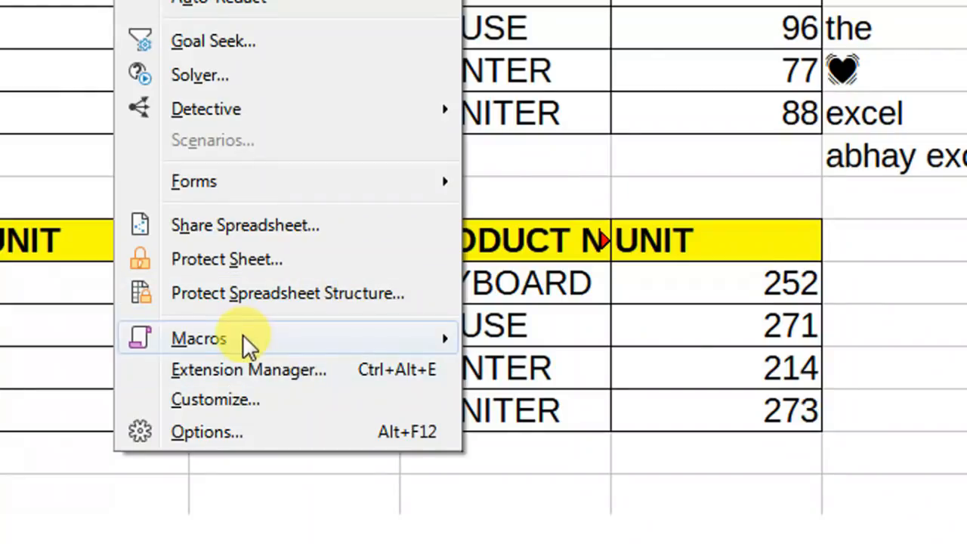
mouse_move(233, 336)
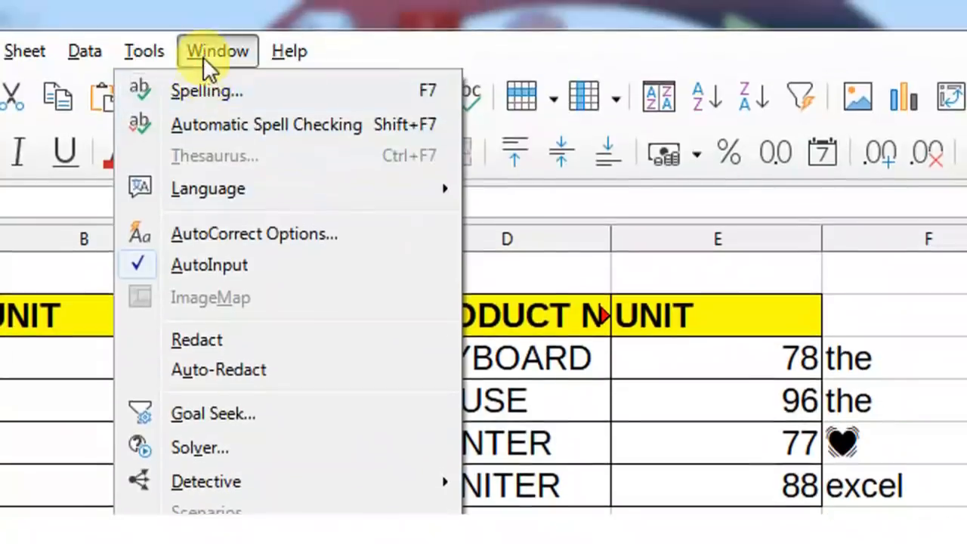
Browse the Window menu, then the Help menu listing user guides, feedback and update checks.
mouse_move(211, 50)
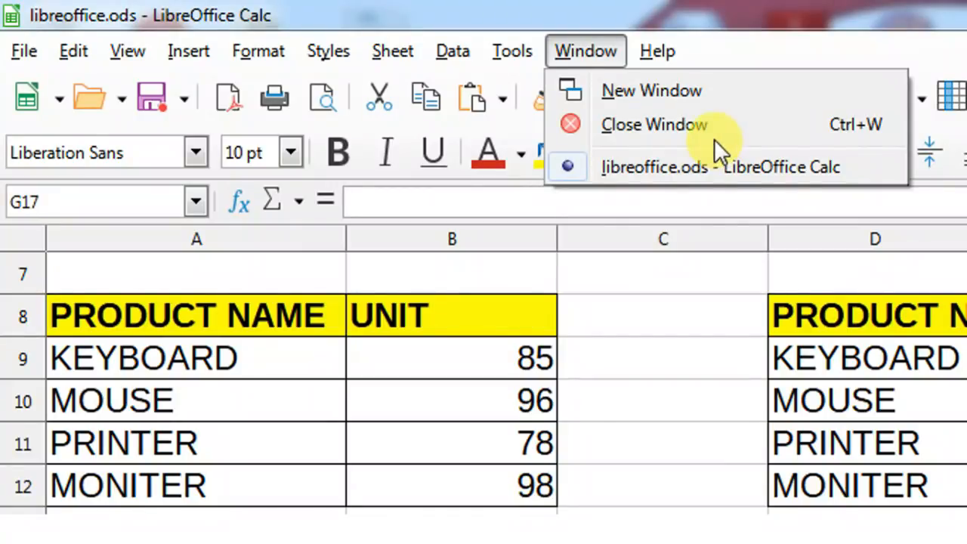
mouse_move(665, 57)
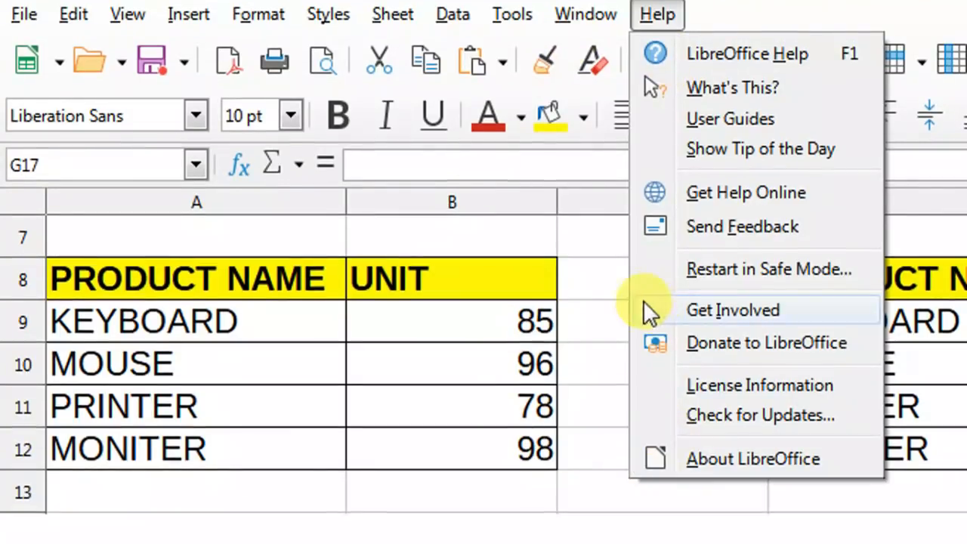
Close the Help menu and select cell C9.
left_click(593, 359)
left_click(594, 324)
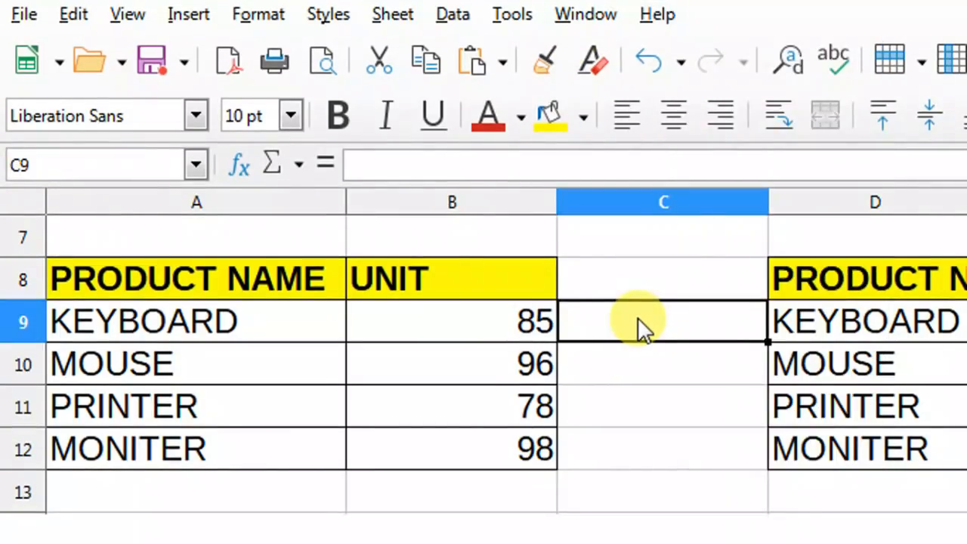